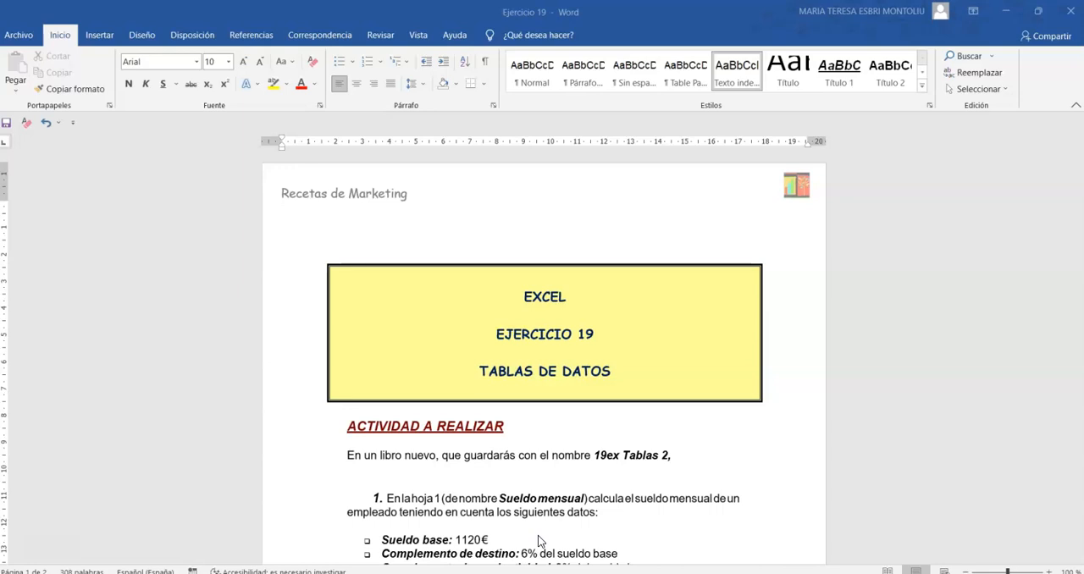
Read the exercise instructions in the Word document, from the monthly salary data through the Beneficio section.
scroll(604, 419, "down", 3)
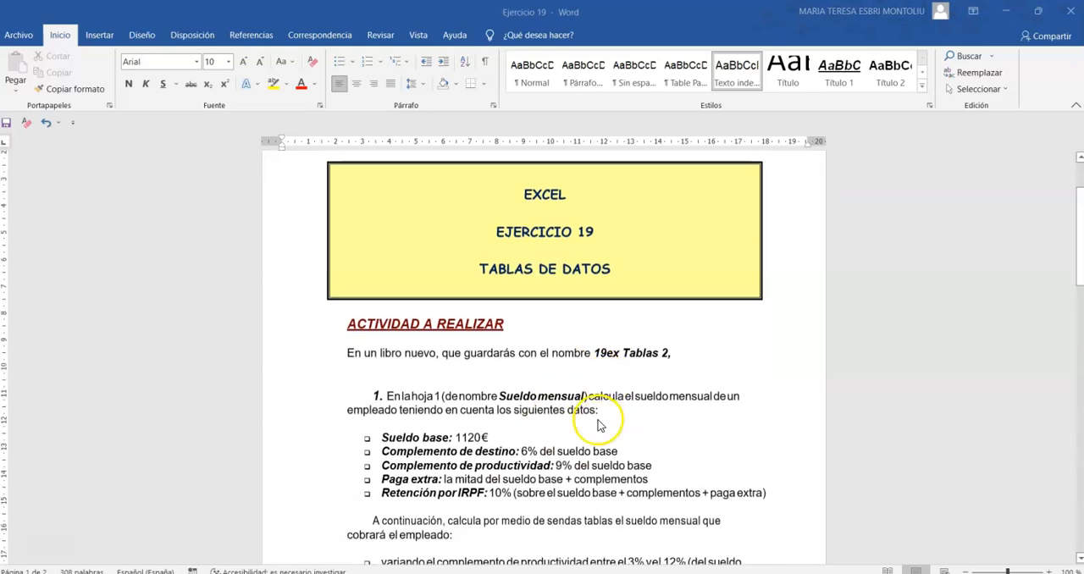
scroll(660, 505, "down", 2)
scroll(634, 453, "down", 2)
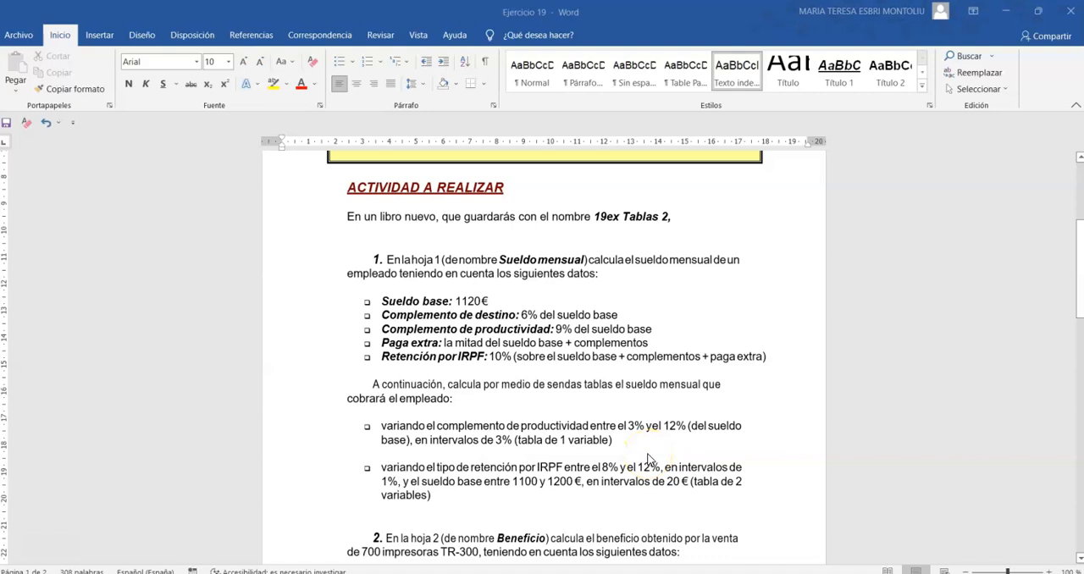
scroll(650, 455, "down", 3)
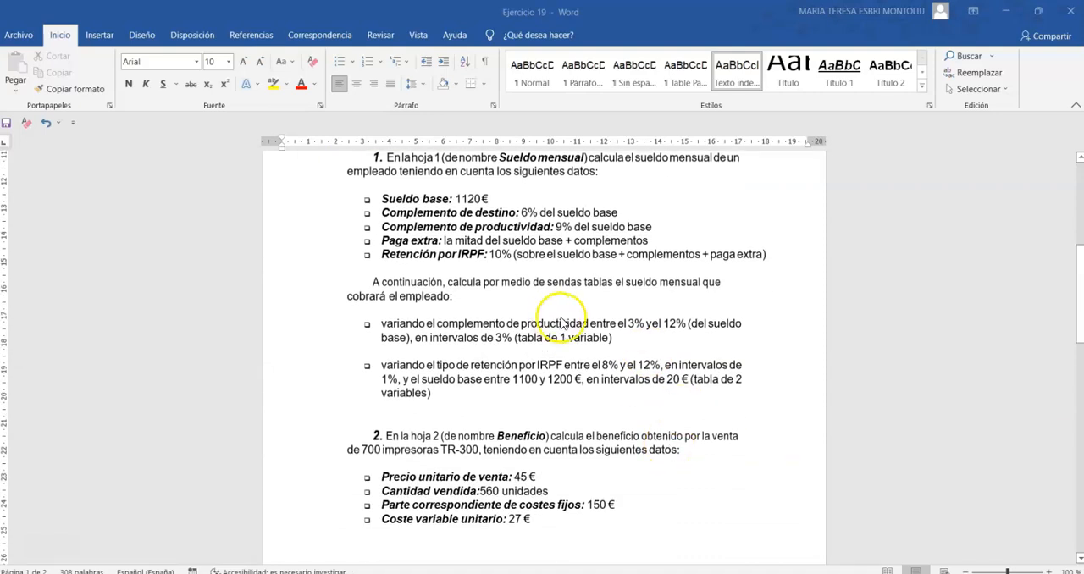
Switch to the Excel workbook and clear the results of both data tables, in C17:C22 and F20:K24.
key("alt+Tab")
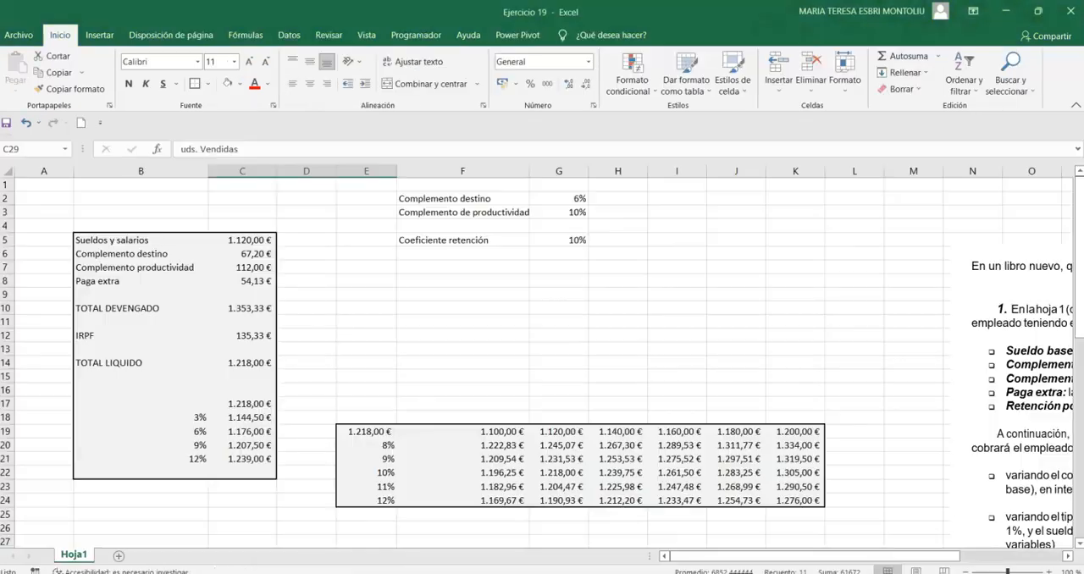
left_click(416, 305)
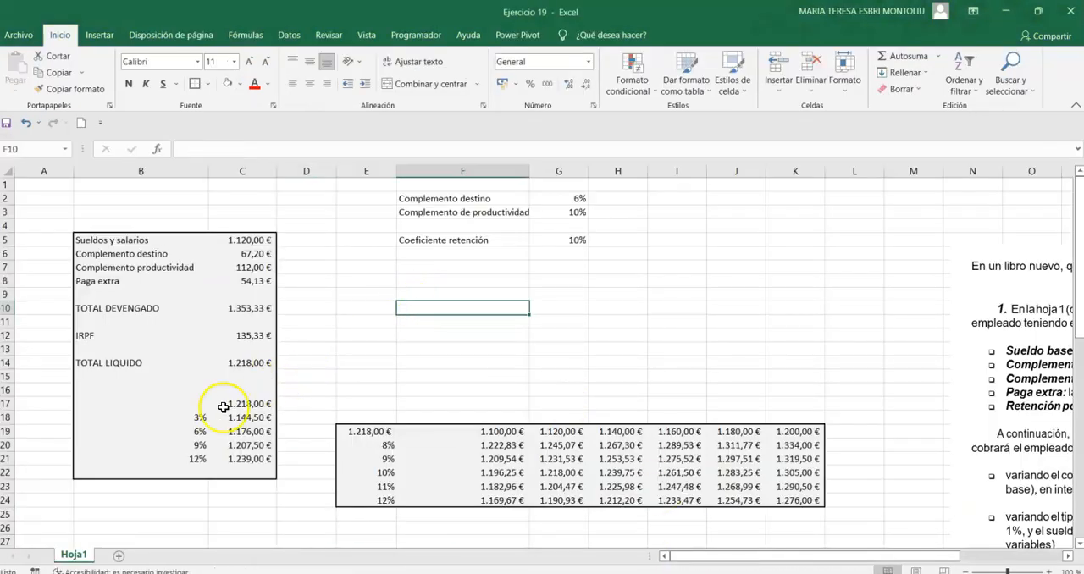
left_click_drag(232, 401, 245, 459)
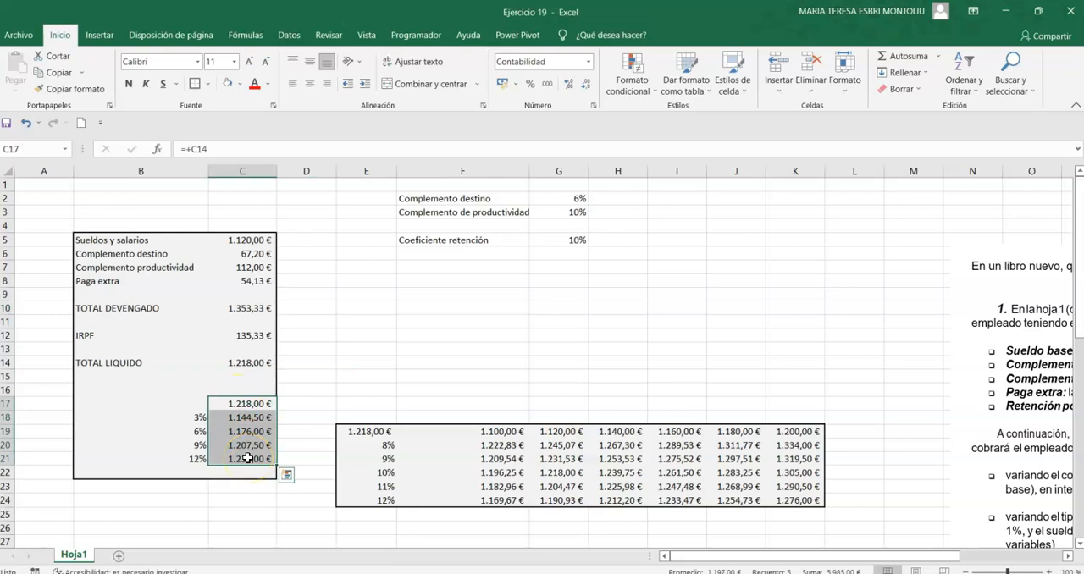
left_click_drag(260, 414, 237, 467)
key("Delete")
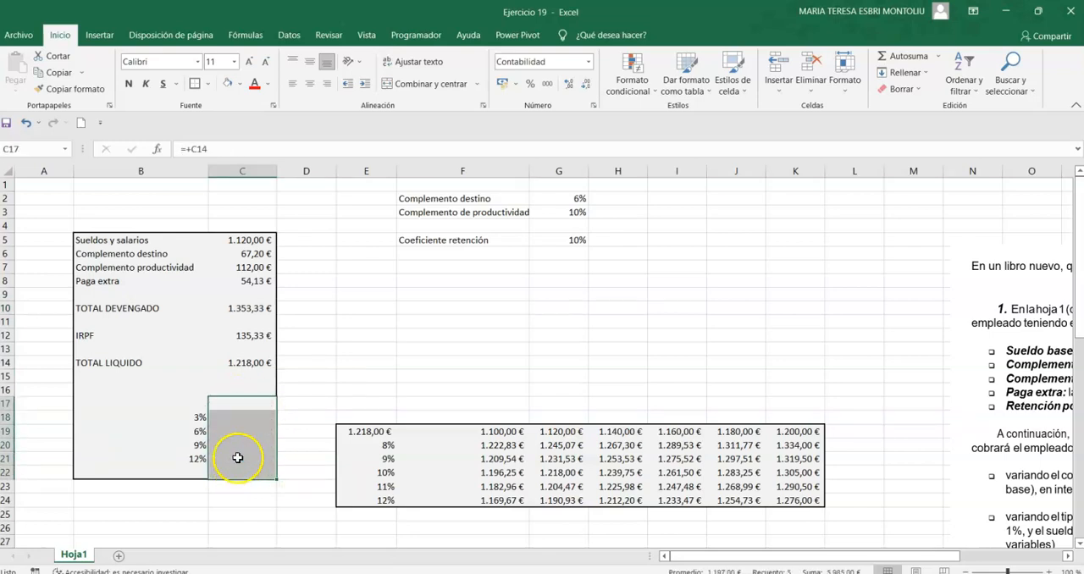
left_click_drag(470, 444, 823, 498)
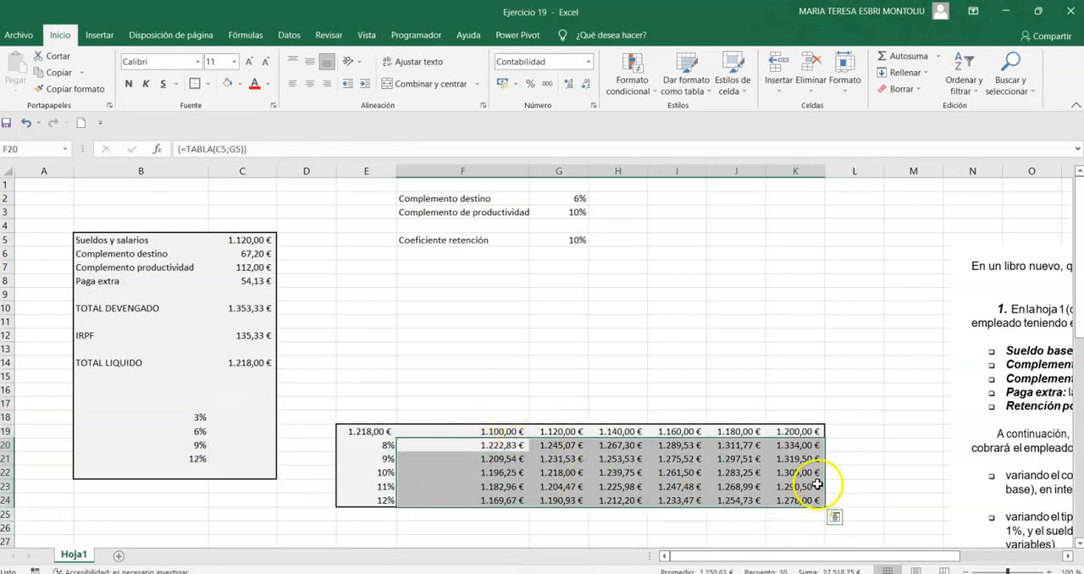
key("Delete")
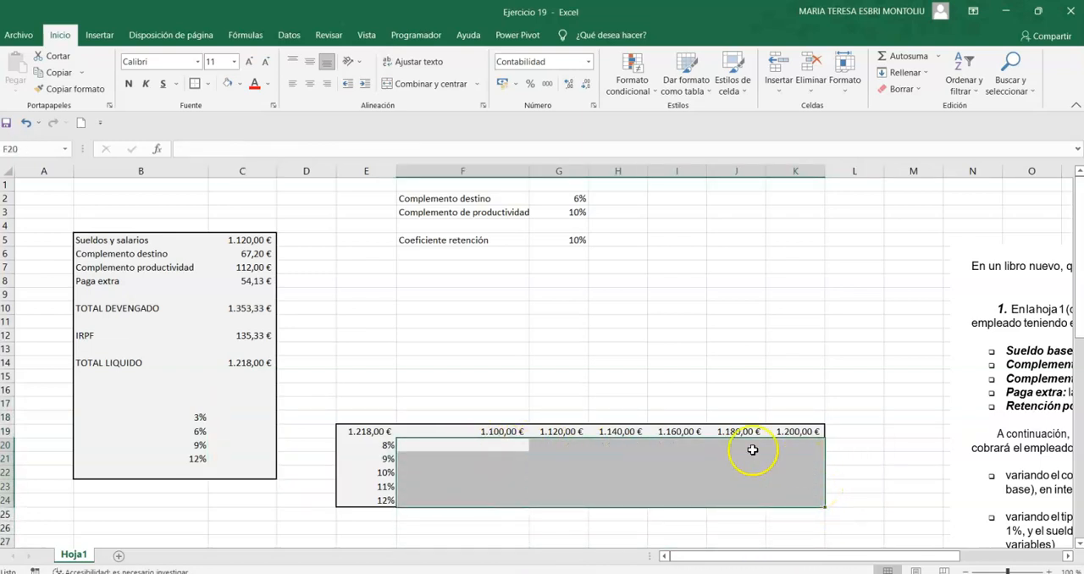
Move the exercise text picture closer to the tables and review the salary and complement cells C5 to C7.
left_click_drag(1022, 310, 834, 244)
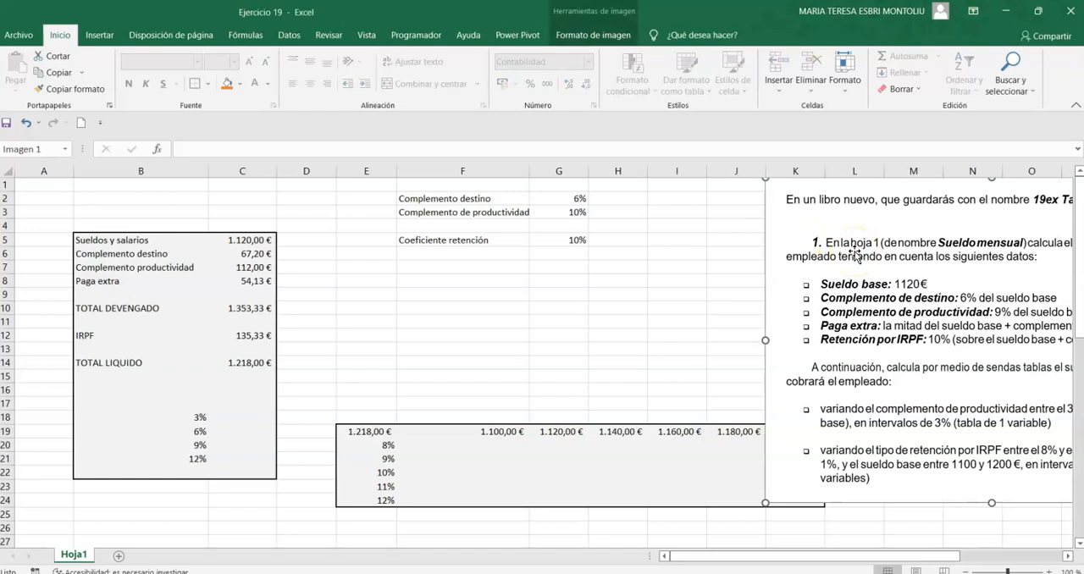
left_click(123, 240)
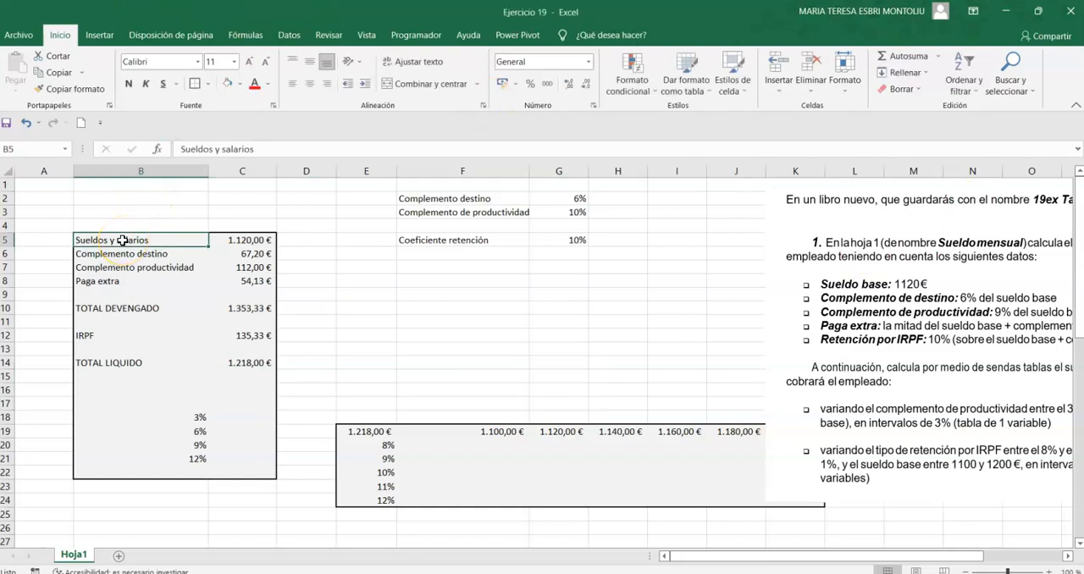
key("Right")
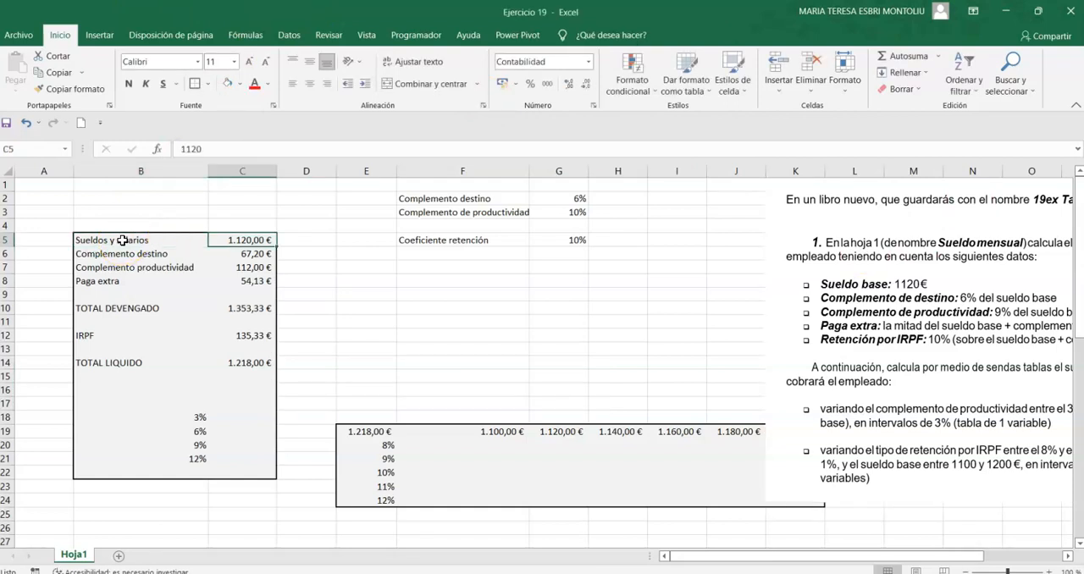
key("Down")
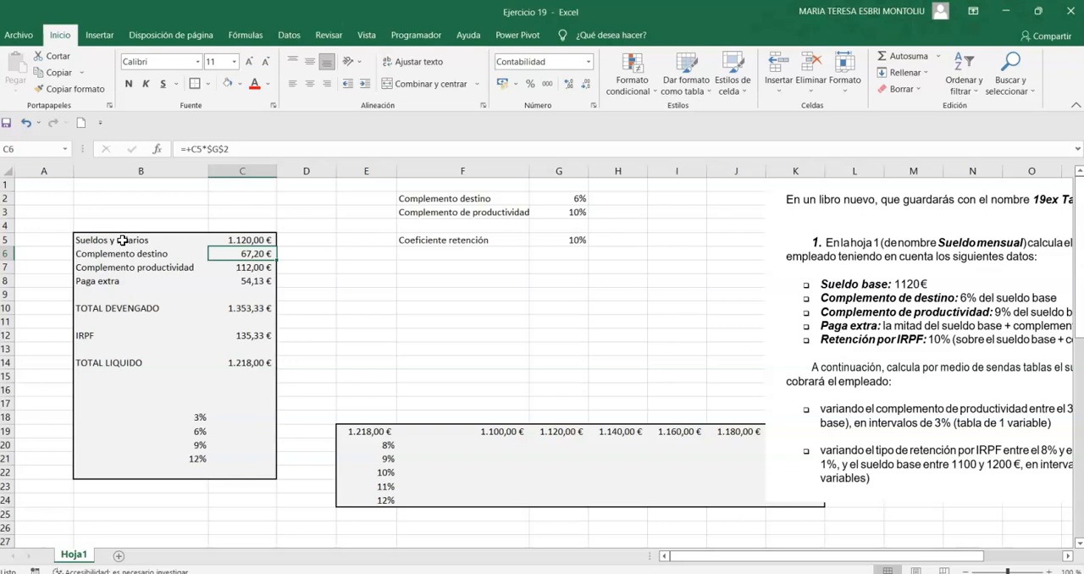
key("Down")
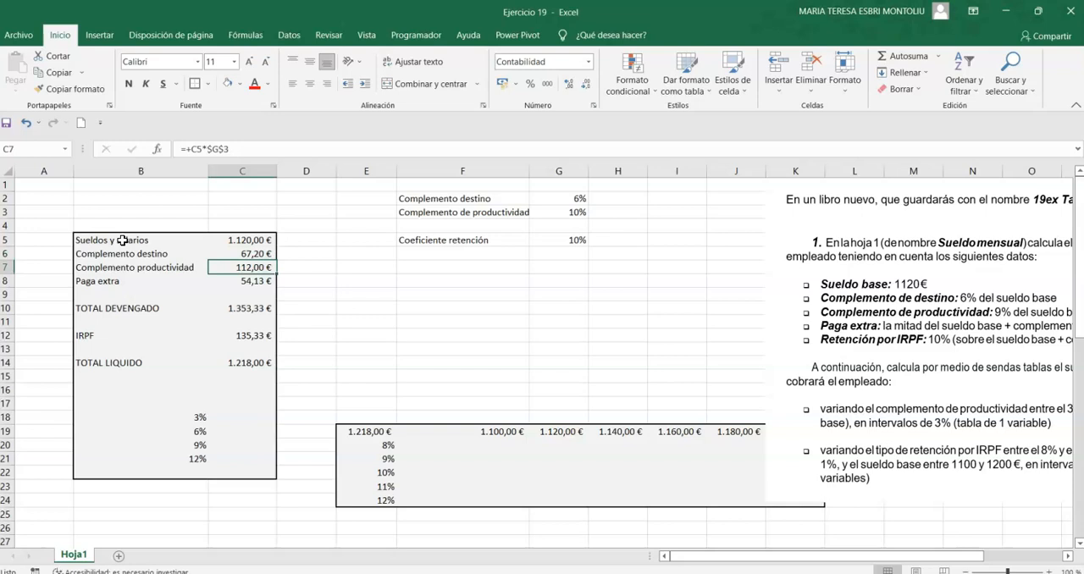
Set the productivity complement percentage in G3 to 9%.
key("Right")
key("Right")
key("Right")
key("Right")
key("Right")
key("Left")
key("Up")
key("Up")
key("Up")
key("Up")
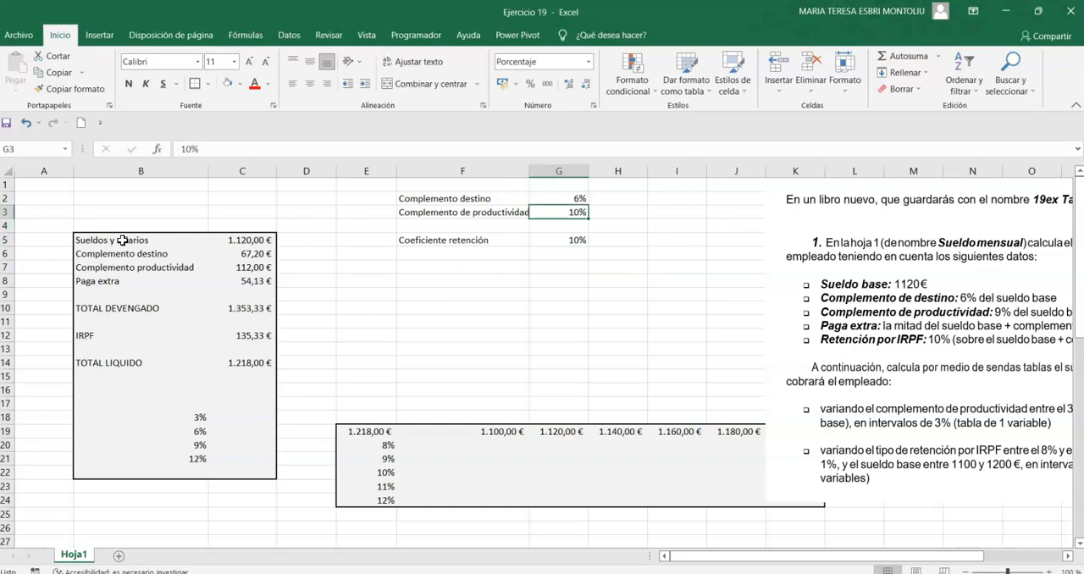
type("9")
key("Return")
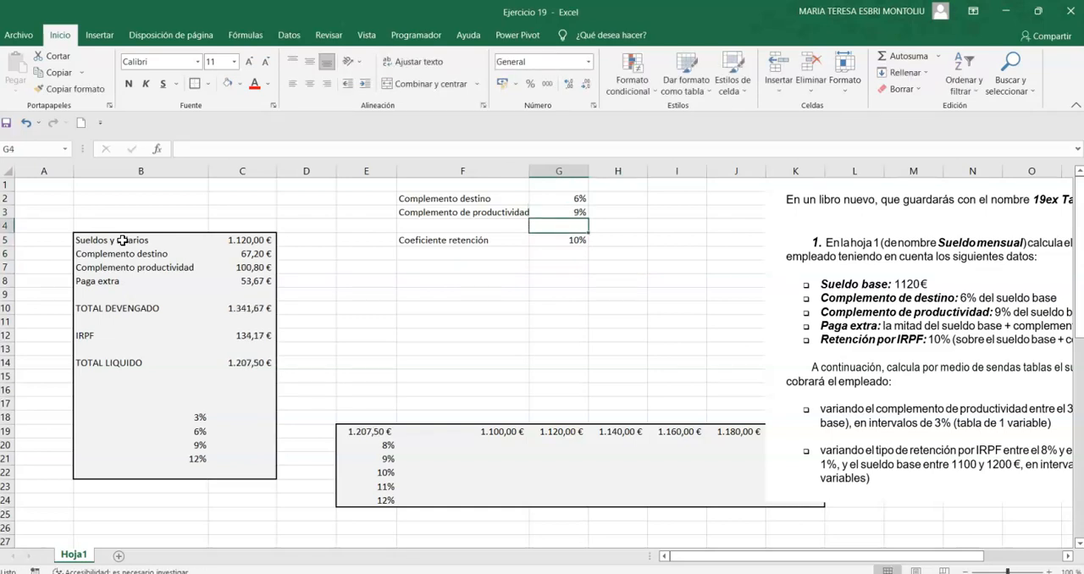
Examine the productivity complement formula in C7 and the cells it refers to.
key("Left")
key("Up")
key("Right")
key("Left")
key("Left")
key("Left")
key("Down")
key("Down")
key("Down")
key("Down")
key("Down")
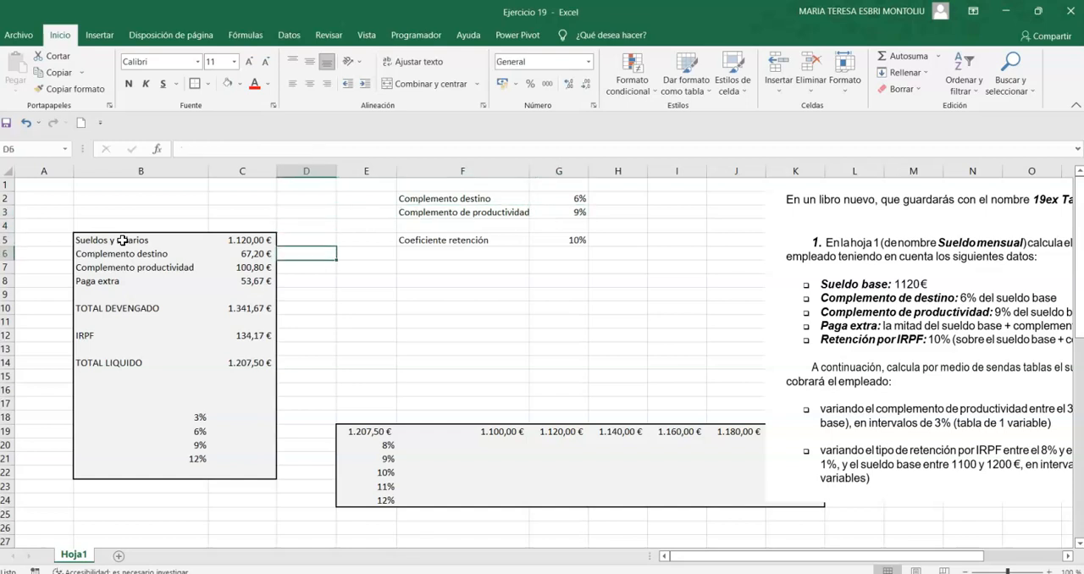
key("Left")
key("Up")
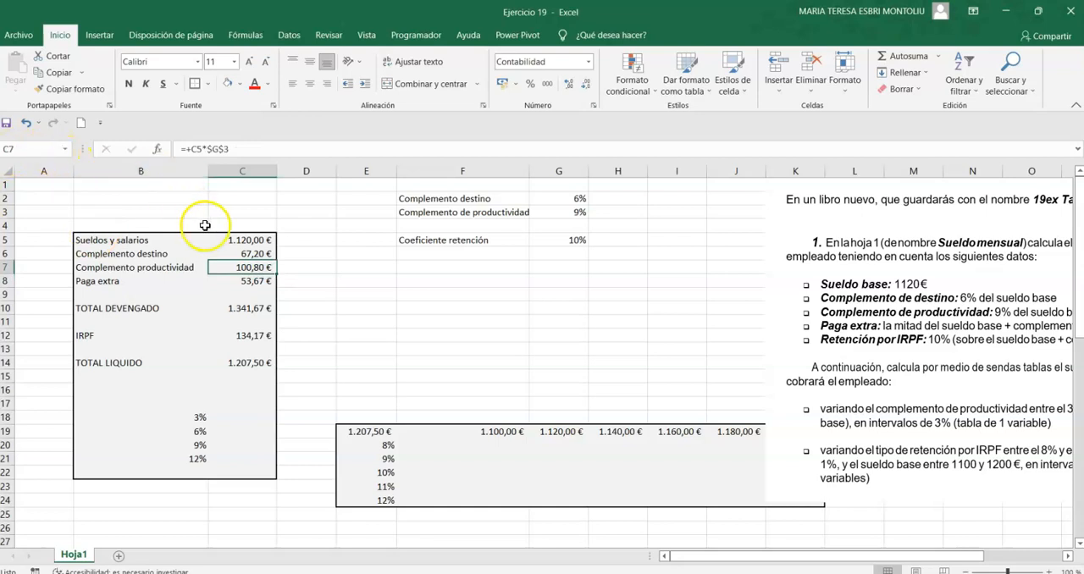
double_click(225, 268)
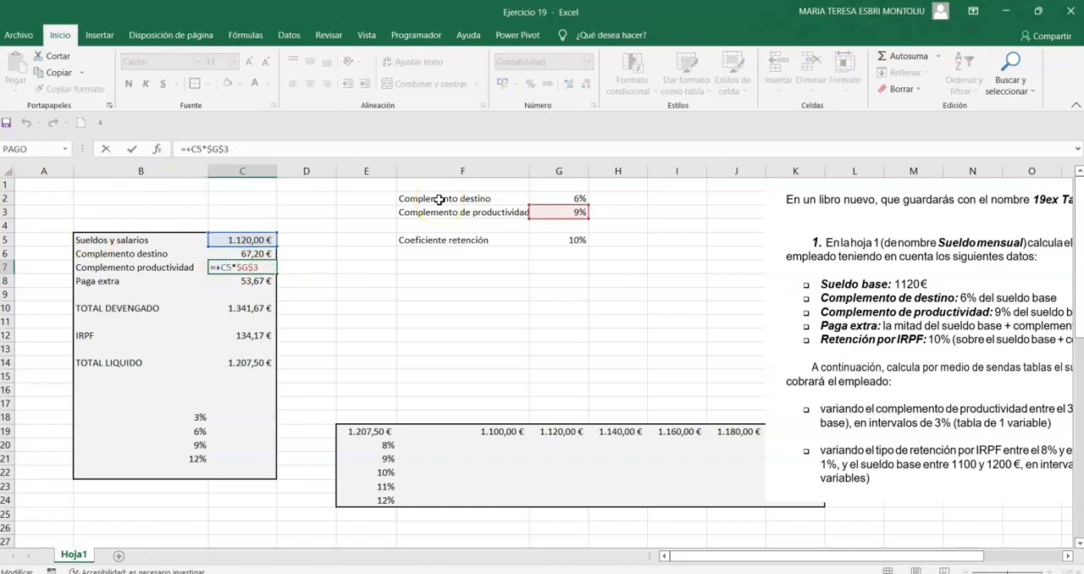
key("Return")
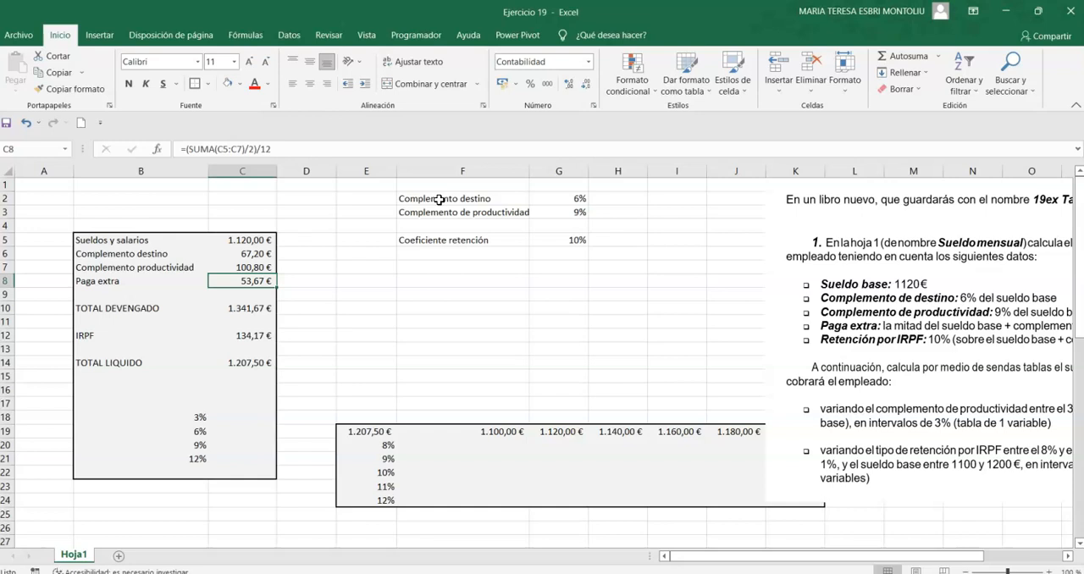
Move the exercise picture further toward the salary table and replace the Paga extra formula in C8 with an AutoSum of C5:C7.
left_click_drag(898, 211, 819, 215)
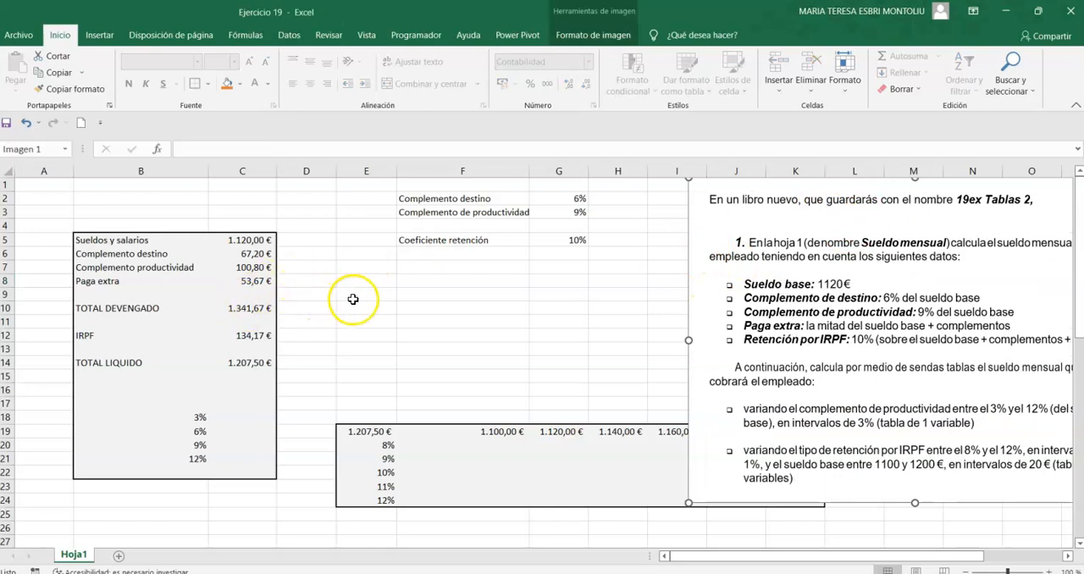
left_click(241, 280)
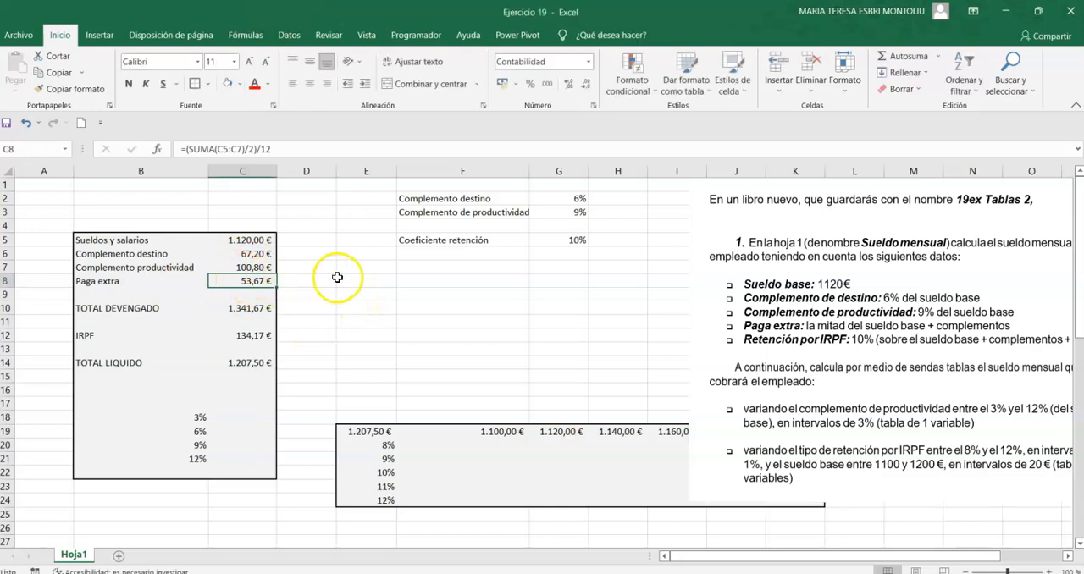
left_click_drag(279, 149, 114, 121)
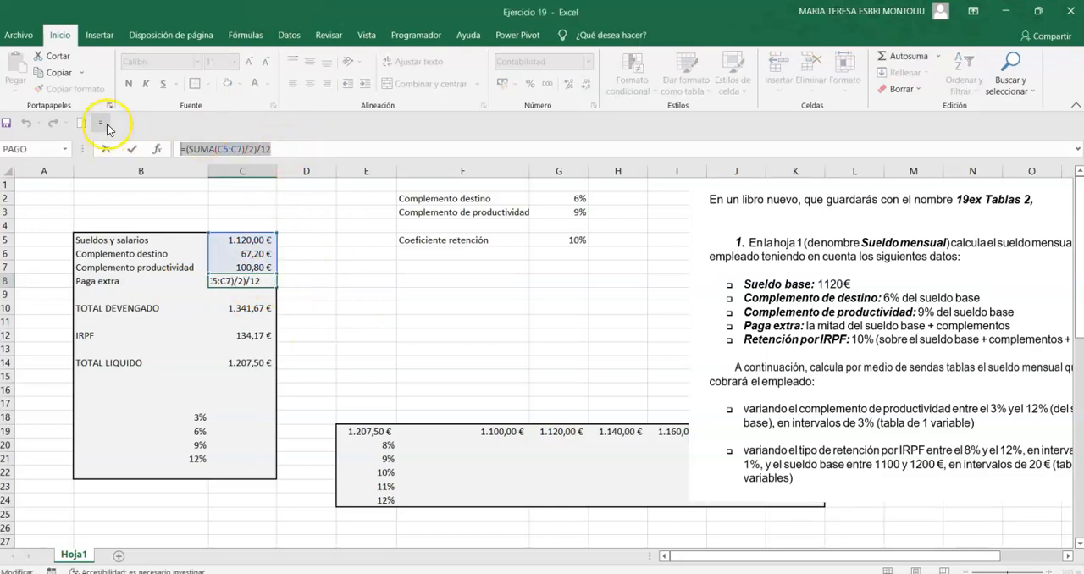
key("Delete")
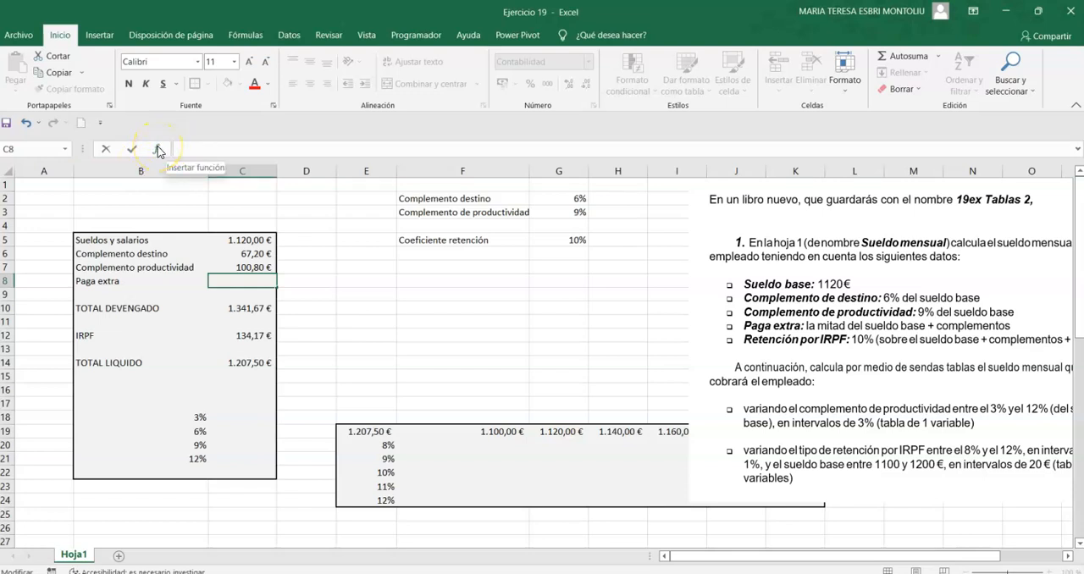
left_click(920, 56)
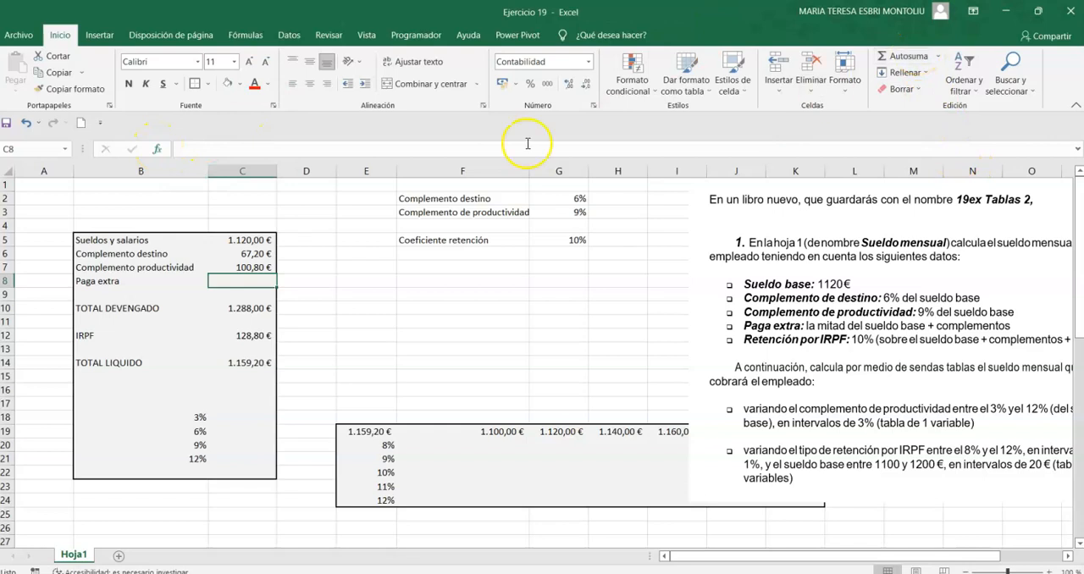
left_click(884, 58)
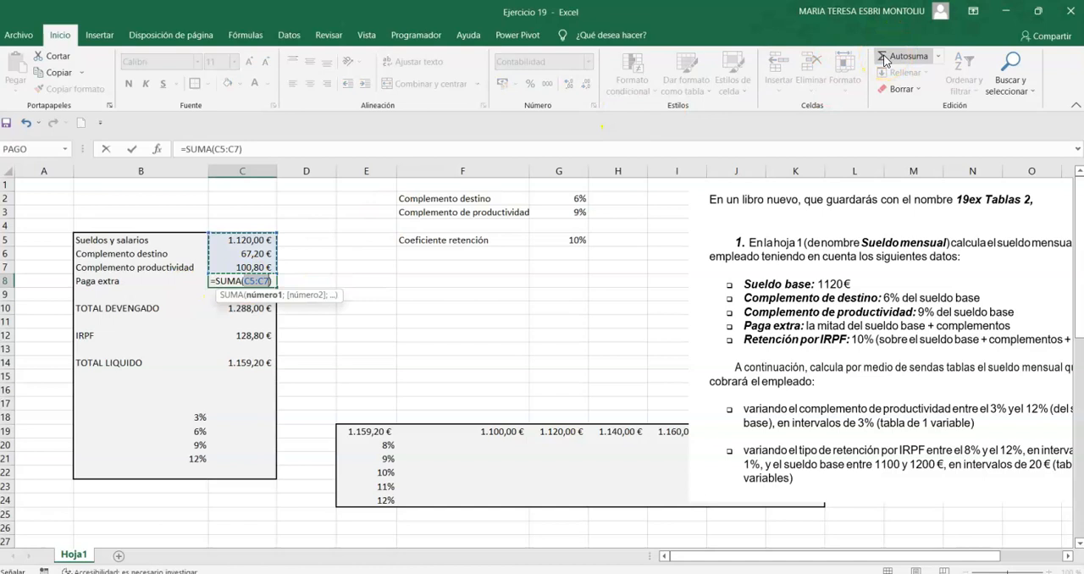
key("Return")
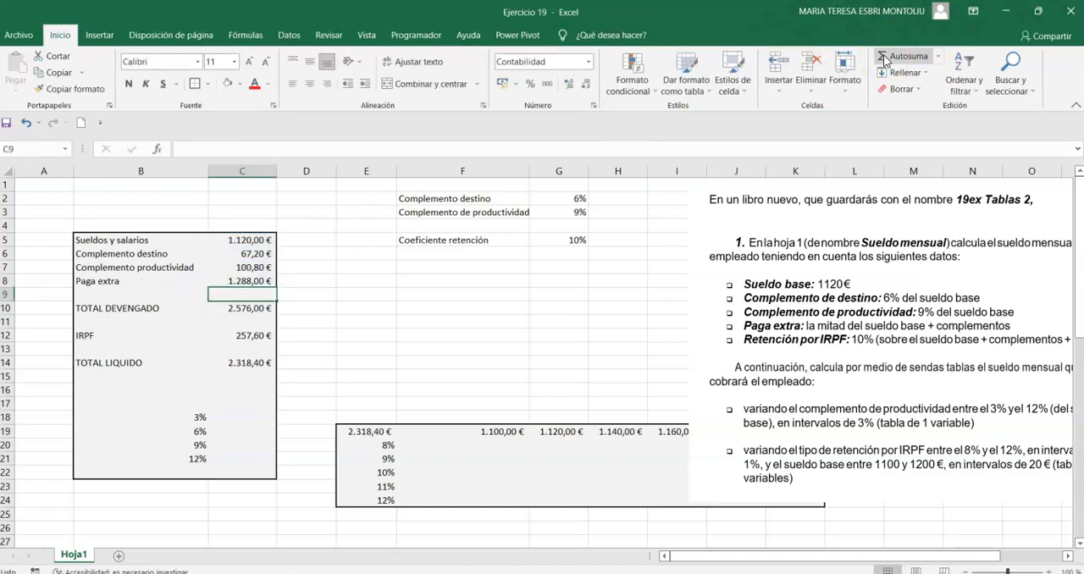
Extend the Paga extra formula in C8 to halve the sum: =SUMA(C5:C7)/2.
left_click(260, 282)
left_click(288, 146)
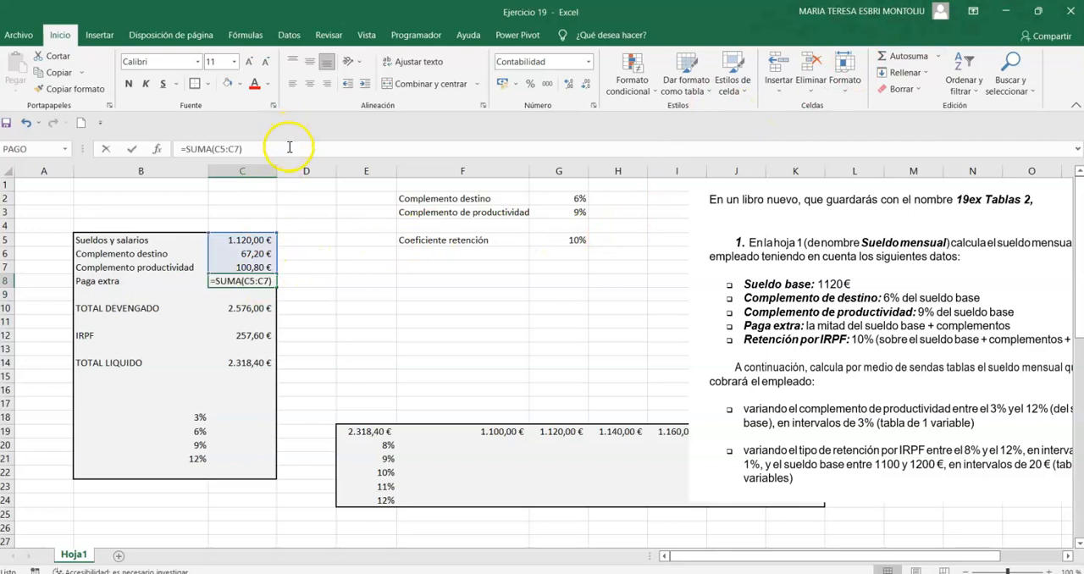
type("/2")
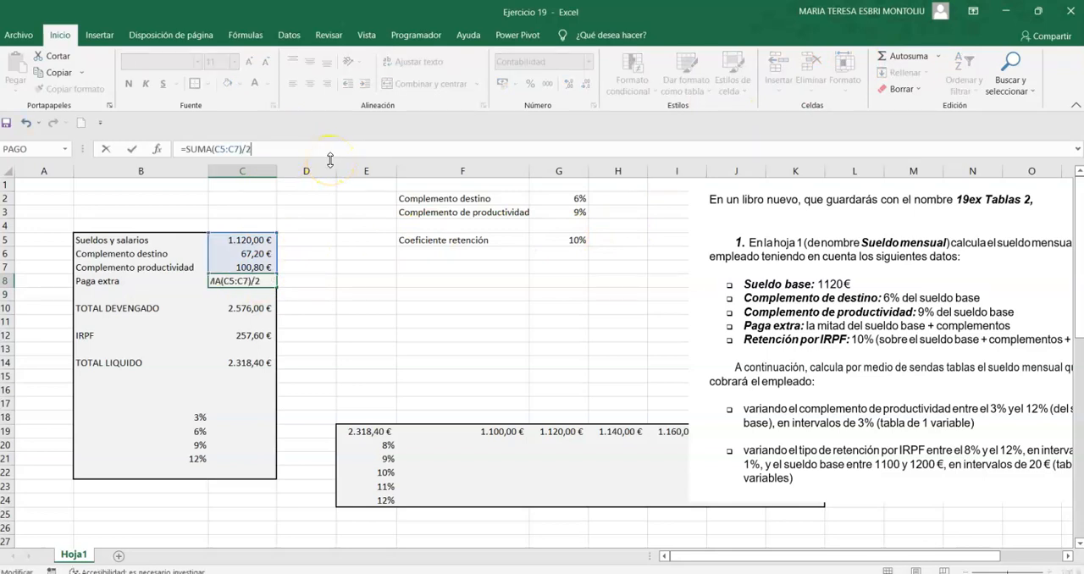
key("Return")
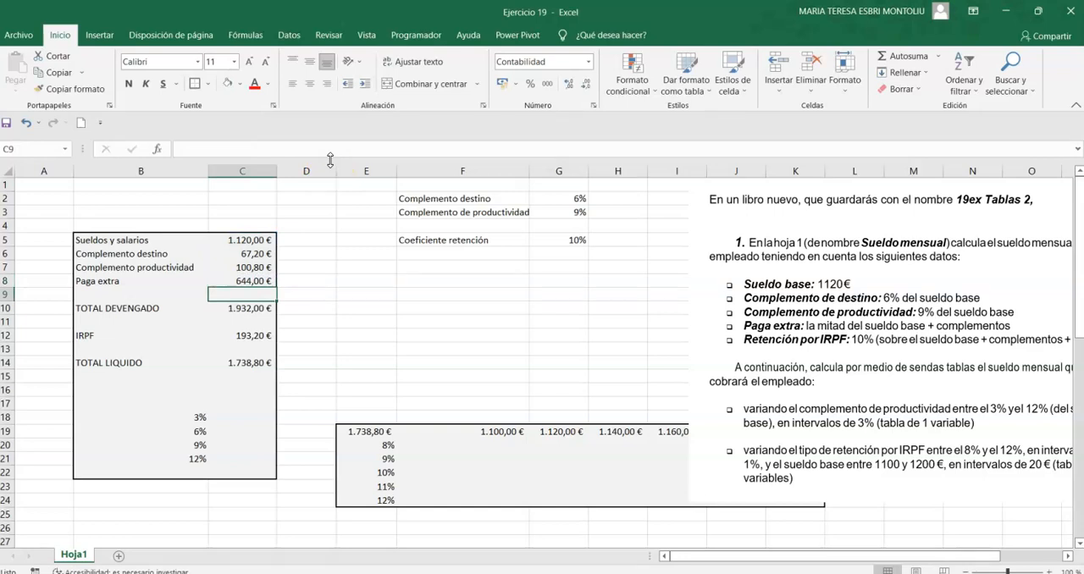
Enclose the Paga extra formula in C8 in parentheses and divide it by 12, giving =(SUMA(C5:C7)/2)/12.
left_click(254, 280)
left_click(296, 145)
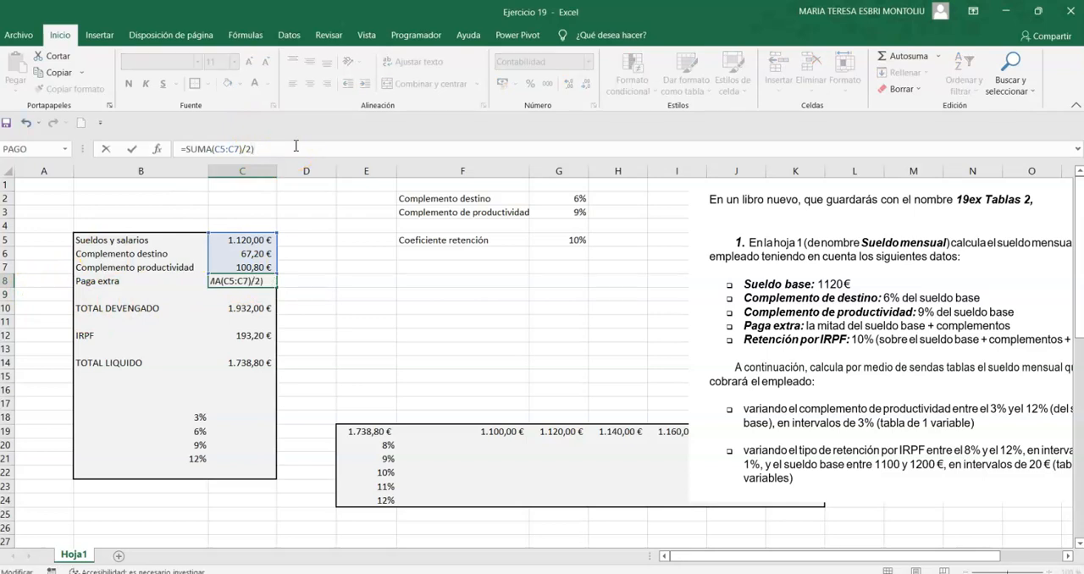
type(")")
key("Left")
key("Left")
key("Left")
key("Left")
key("Left")
key("Left")
key("Left")
key("Left")
key("Left")
key("Left")
key("Left")
key("Left")
key("Left")
key("Left")
key("Left")
key("Right")
type("(")
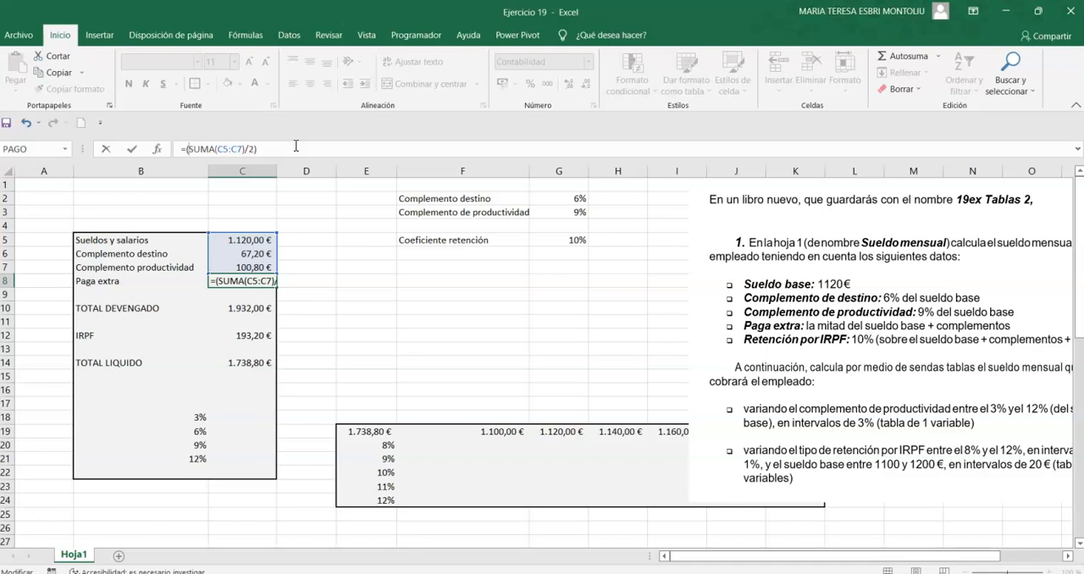
left_click(314, 143)
type("/12")
key("Return")
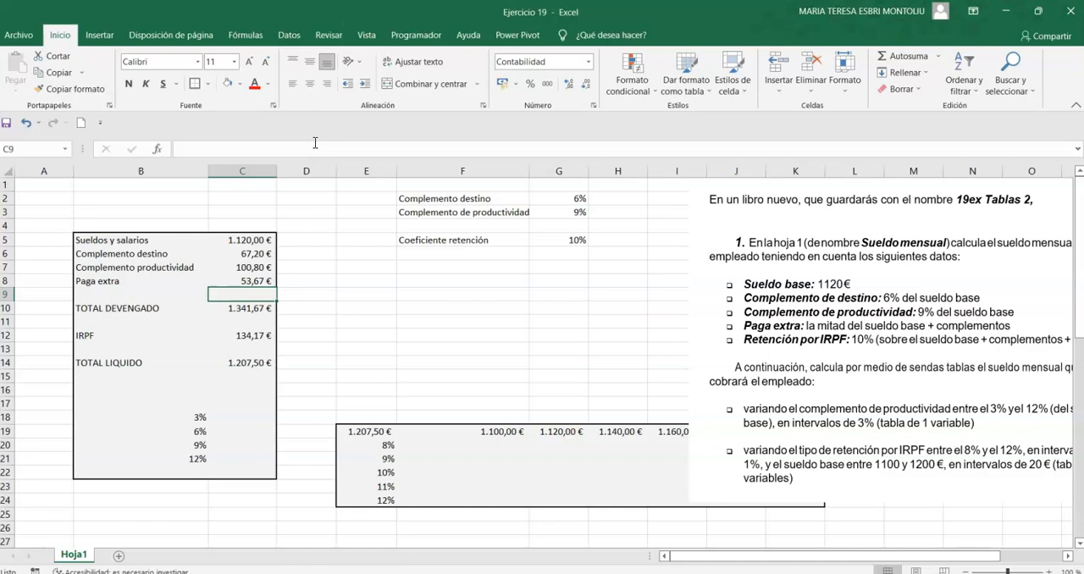
Check the TOTAL DEVENGADO sum formula in C10 and make the label and amount in B10:C10 bold.
left_click(259, 318)
left_click(259, 309)
double_click(260, 308)
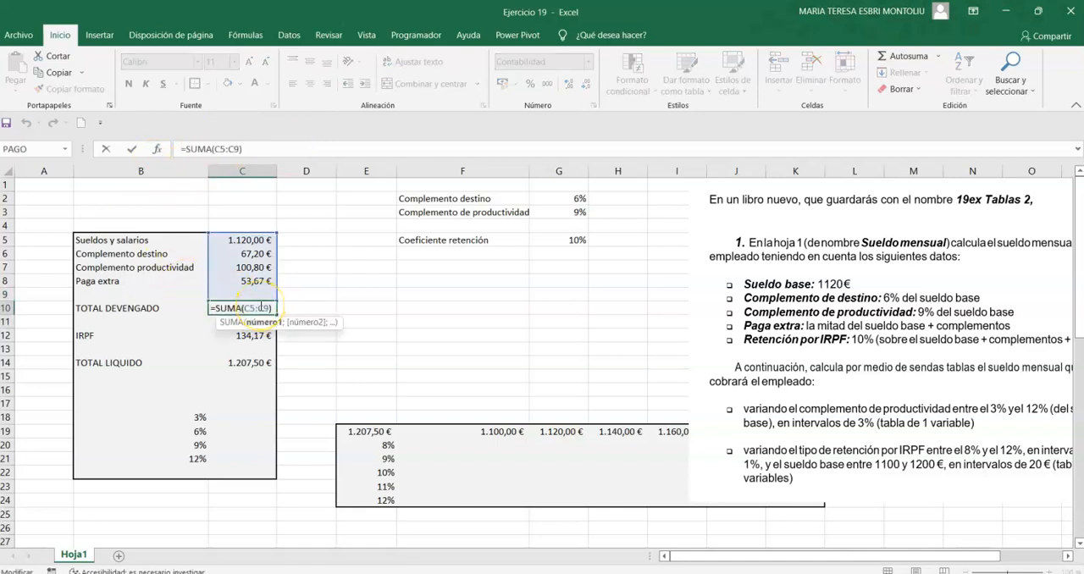
key("Return")
left_click(117, 307)
left_click_drag(116, 306, 248, 308)
left_click(129, 84)
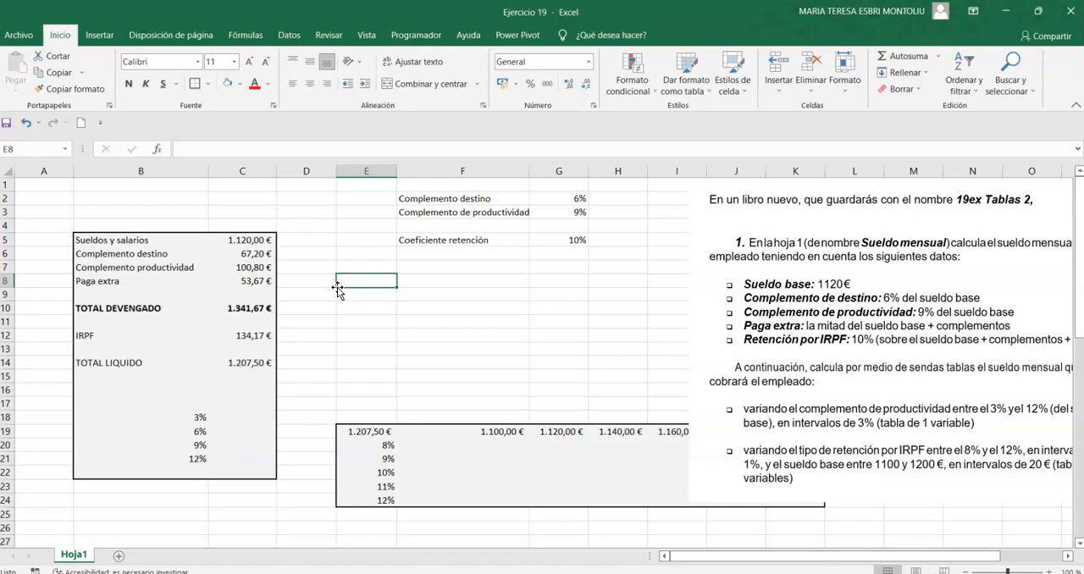
Fill the percentage parameters block F2:G5 with light grey and outline it with a thick outer border.
left_click_drag(435, 200, 555, 234)
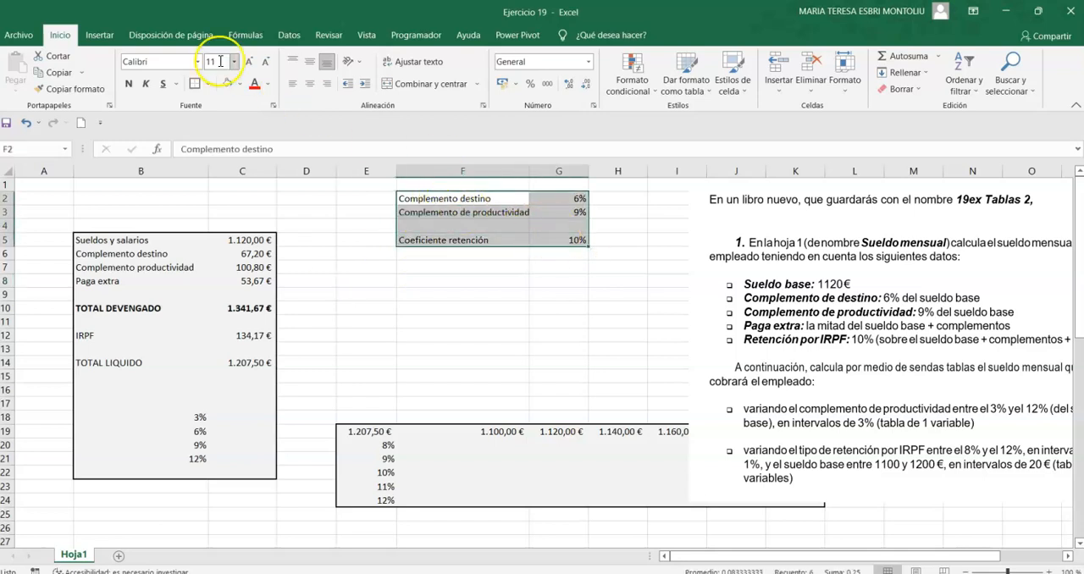
left_click(240, 86)
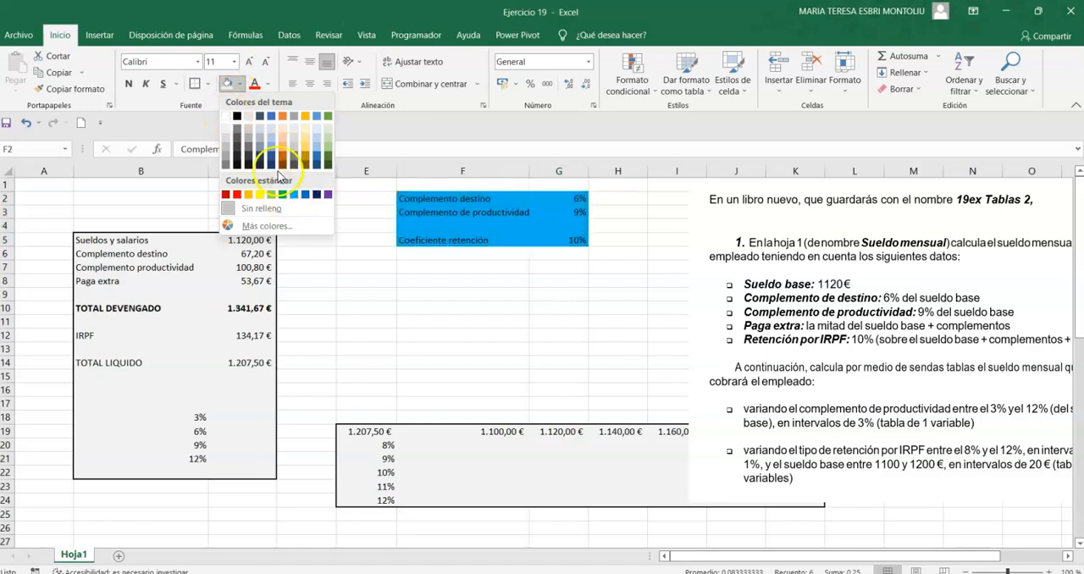
left_click(249, 116)
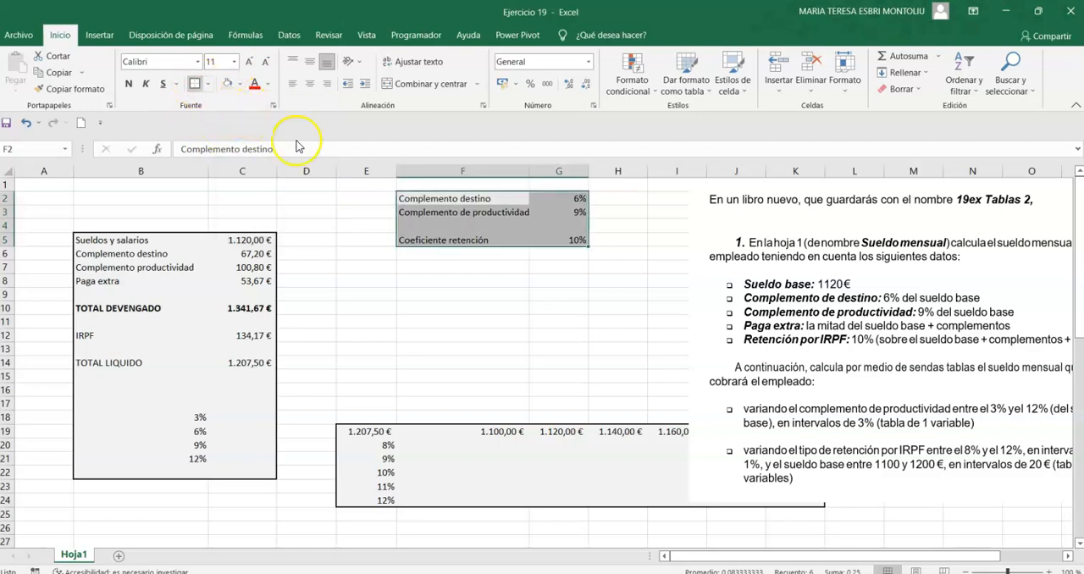
left_click(508, 293)
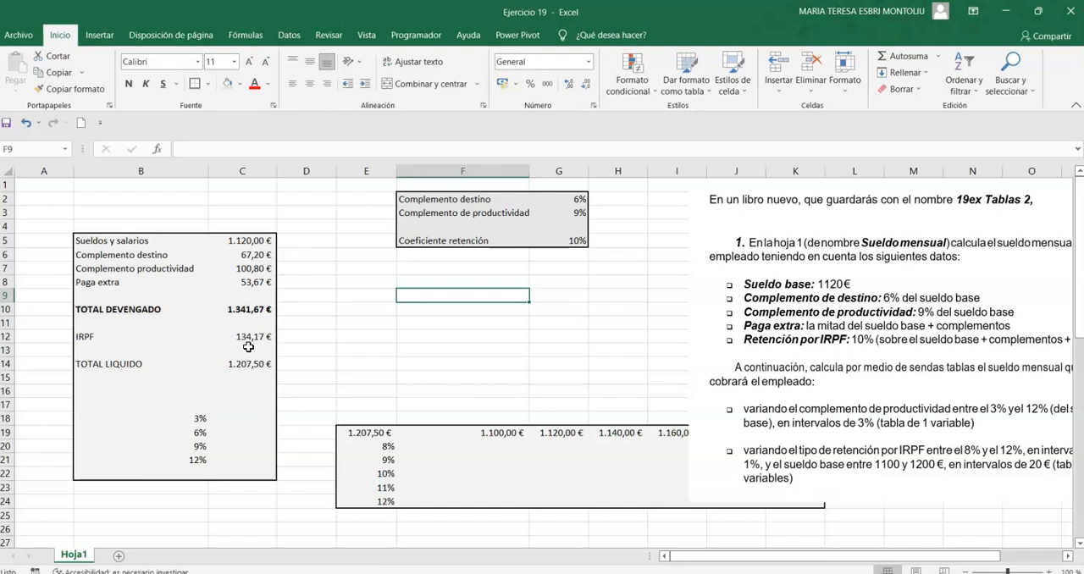
Enter the formula +C14 in C17 to reference TOTAL LIQUIDO as the result cell of the one-variable table.
left_click(251, 407)
type("+")
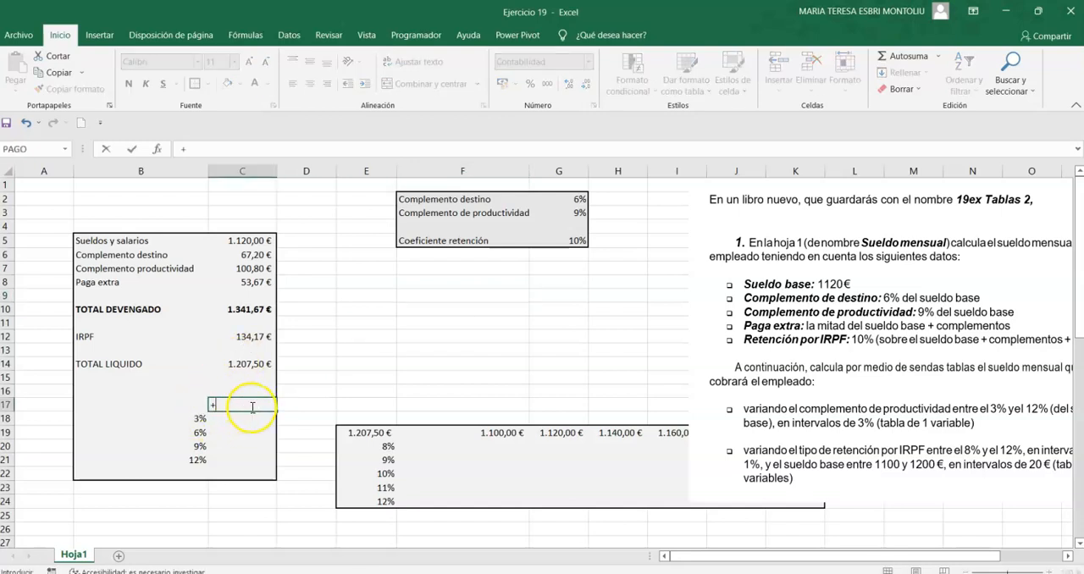
key("Up")
key("Up")
key("Up")
key("Return")
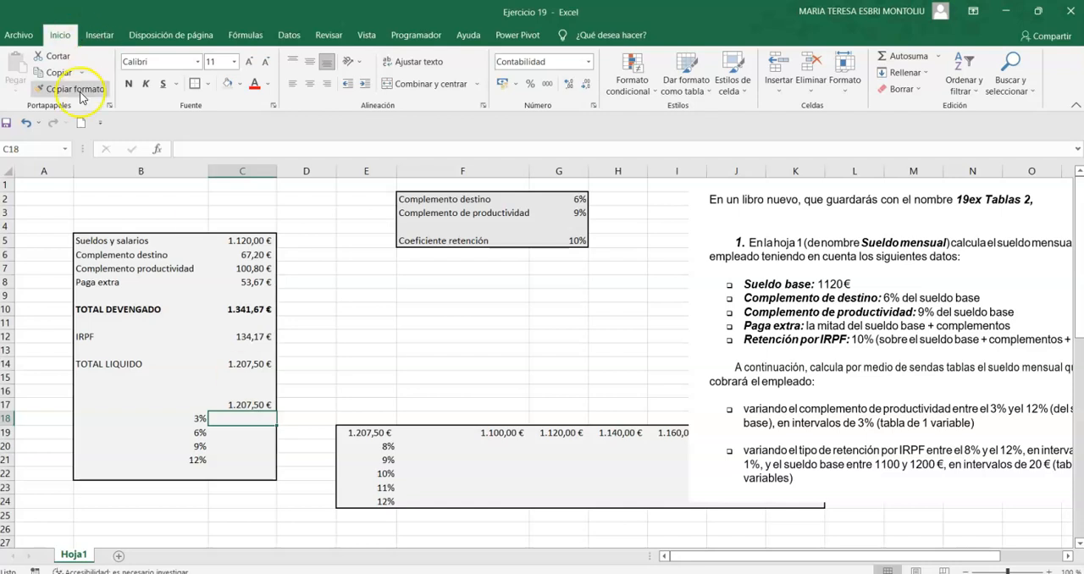
Create a one-variable data table over B17:C21 using the Complemento de productividad rate in G3 as the column input cell.
left_click(185, 404)
mouse_move(184, 404)
left_mouse_down()
mouse_move(254, 443)
mouse_move(259, 459)
left_mouse_up()
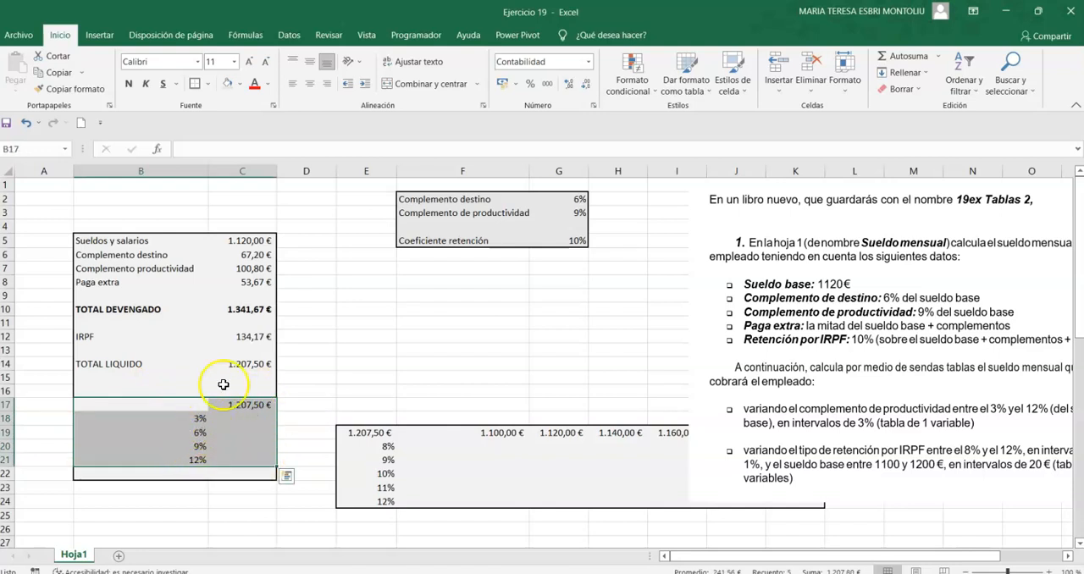
left_click(290, 36)
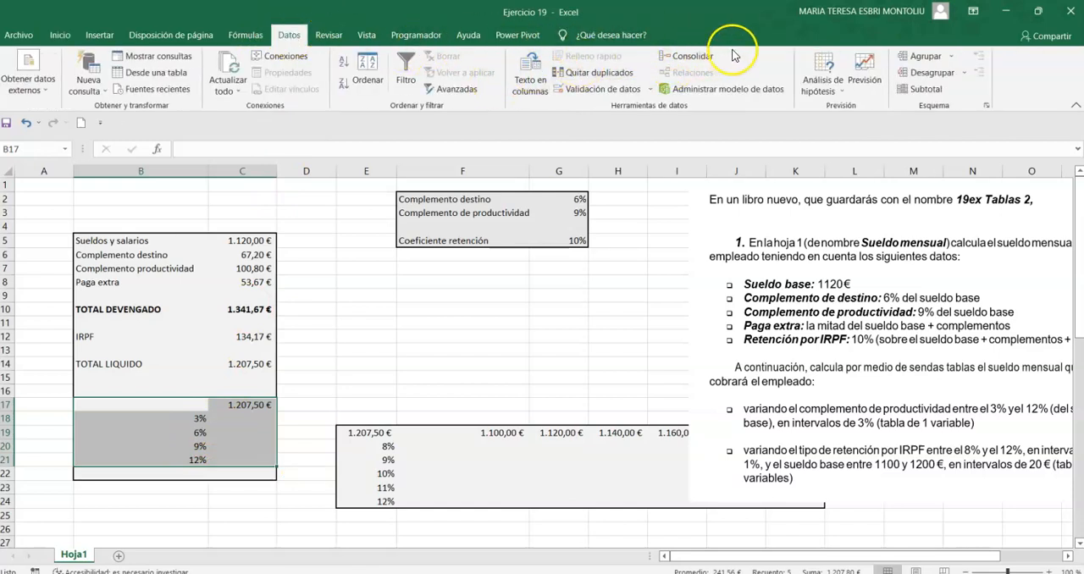
left_click(839, 90)
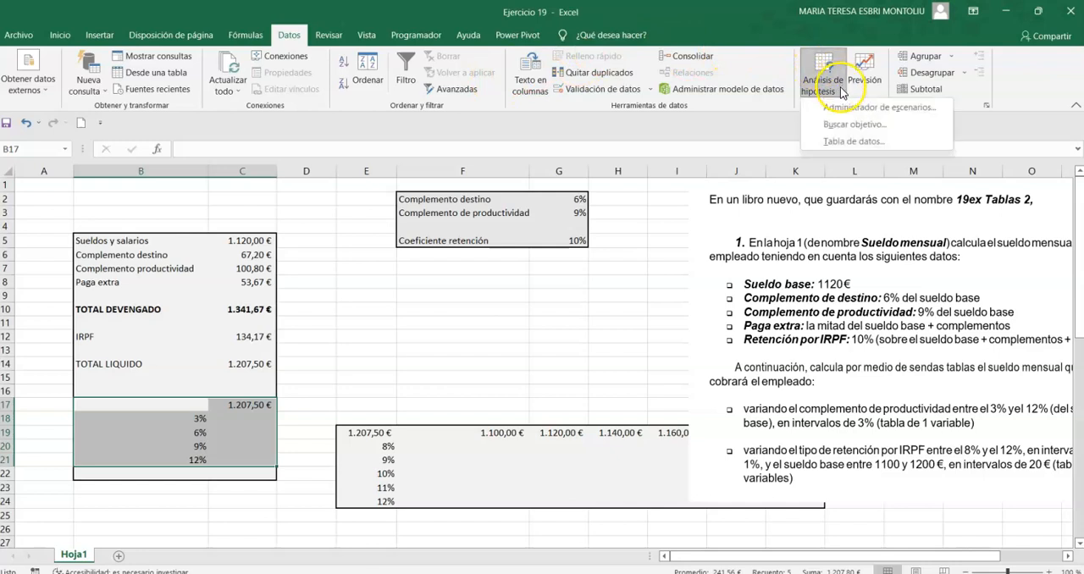
left_click(845, 140)
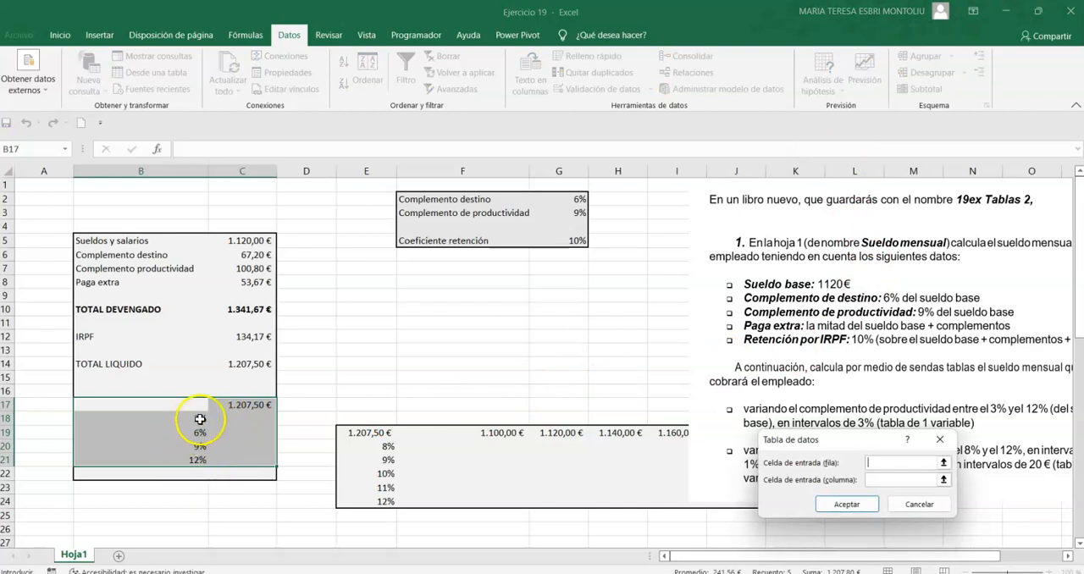
left_click(902, 481)
left_click(552, 212)
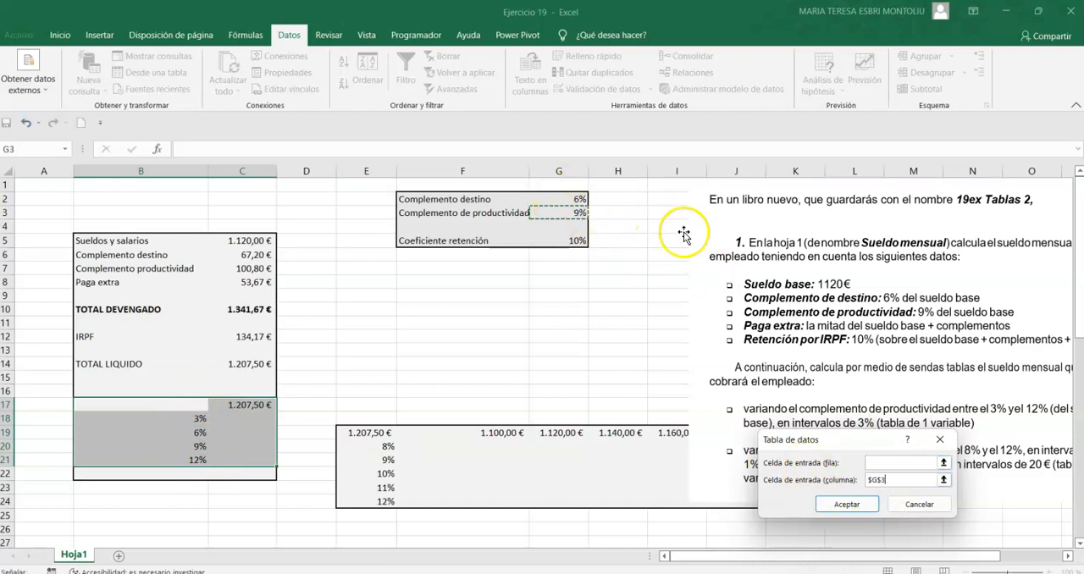
left_click(847, 503)
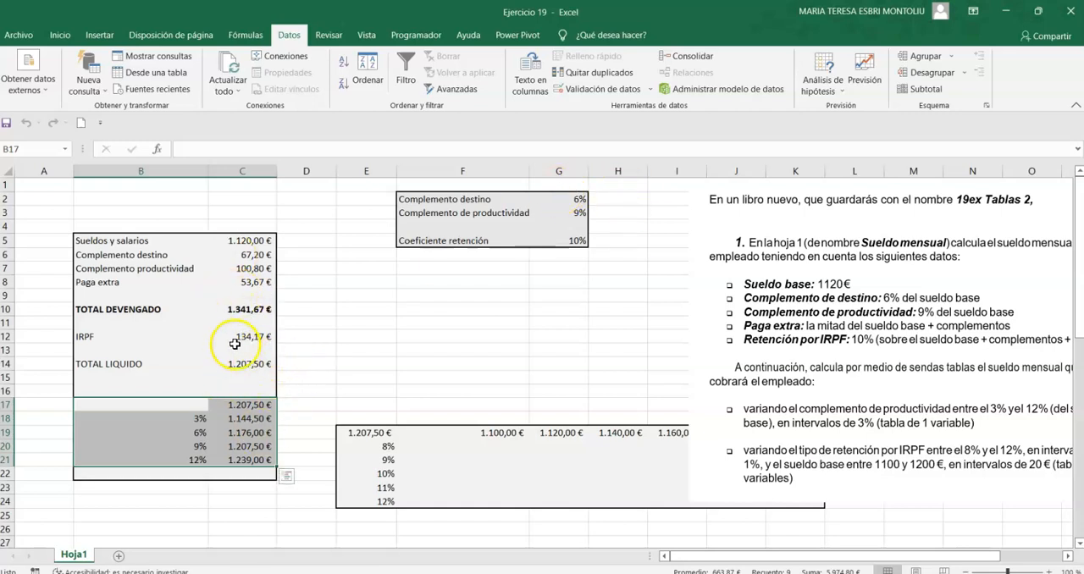
Change the font colour of the TOTAL LIQUIDO amount in C14 to red.
left_click(269, 364)
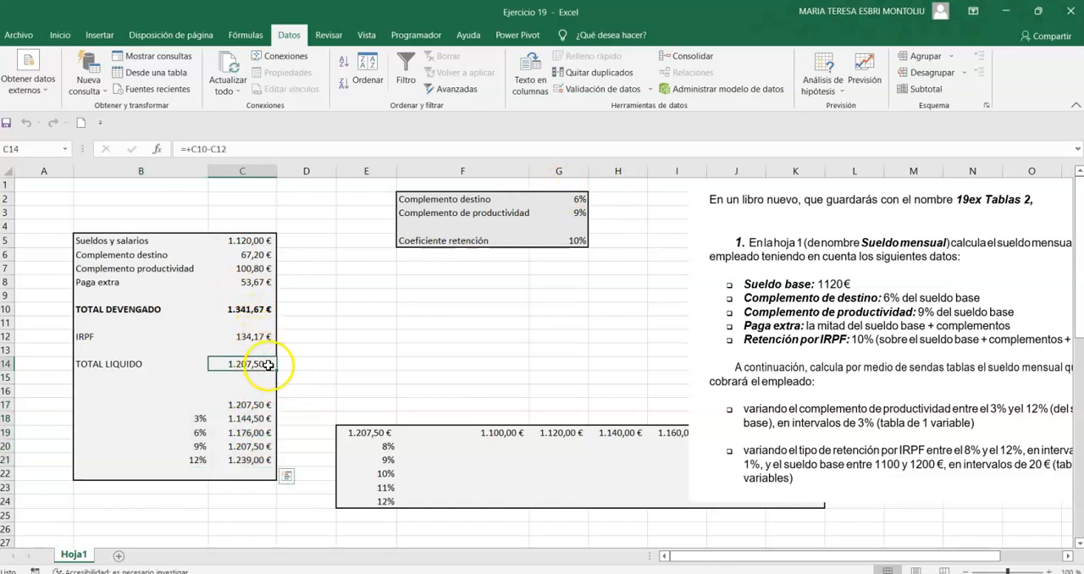
left_click(59, 35)
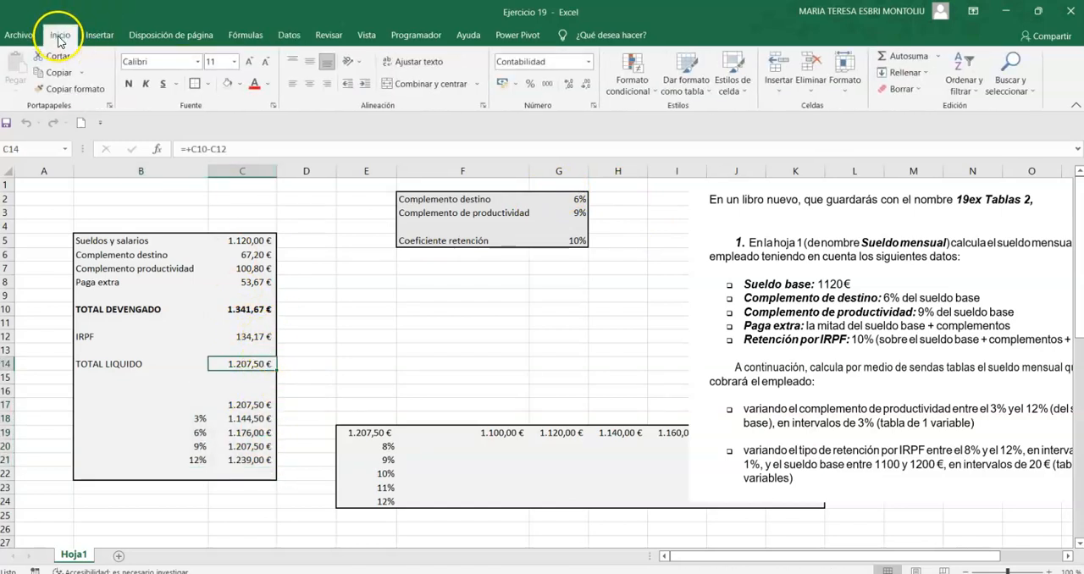
left_click(258, 88)
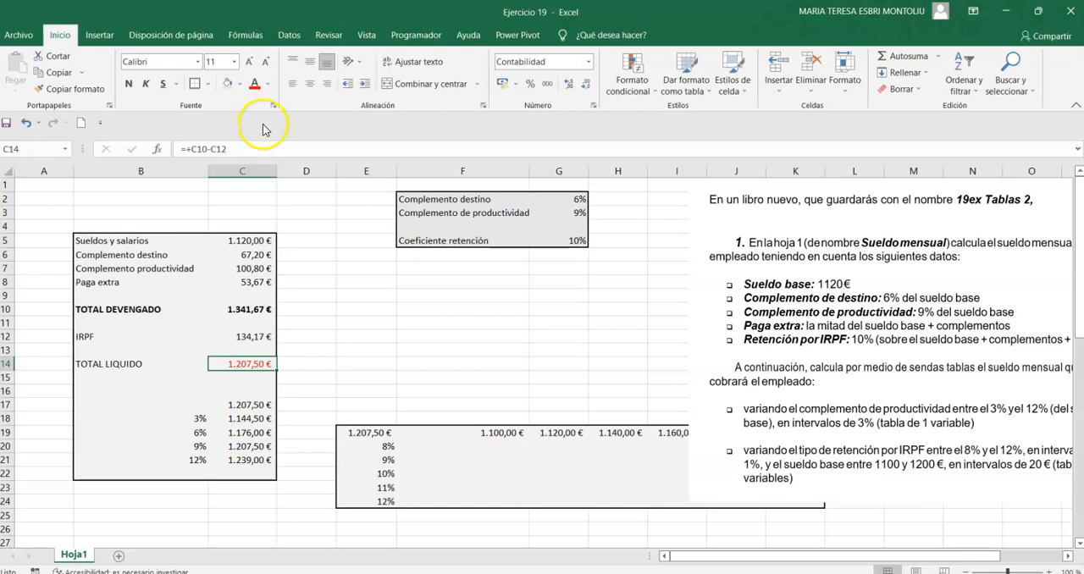
Shrink the part 1 exercise picture and reposition it above the two-variable table so it no longer covers E19:K24.
left_click(709, 243)
left_click_drag(710, 242, 691, 242)
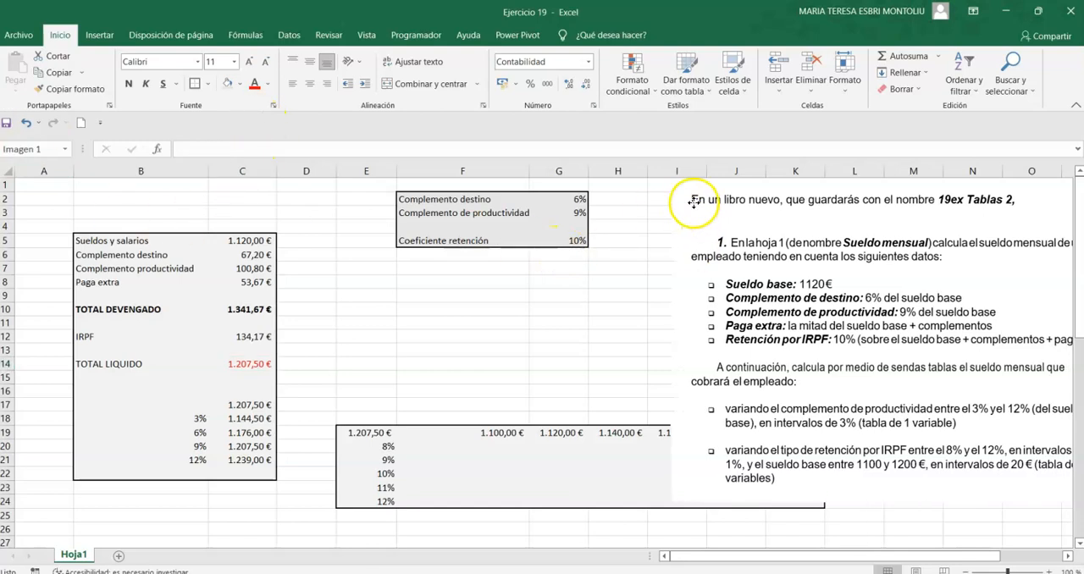
left_click_drag(669, 179, 753, 240)
left_click_drag(848, 340, 814, 227)
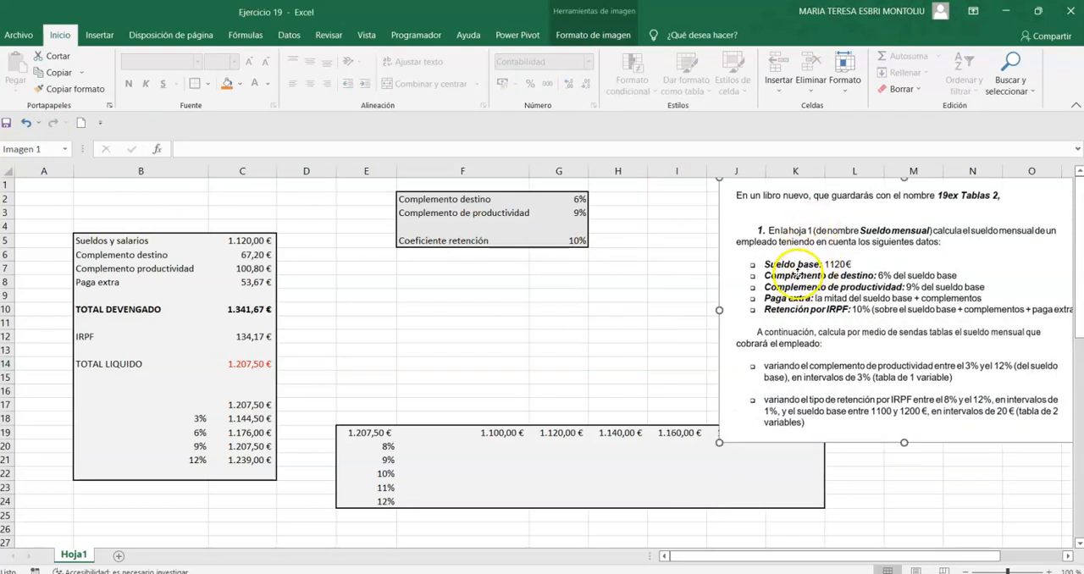
left_click_drag(798, 272, 794, 294)
left_click_drag(719, 200, 774, 239)
left_click_drag(843, 320, 756, 258)
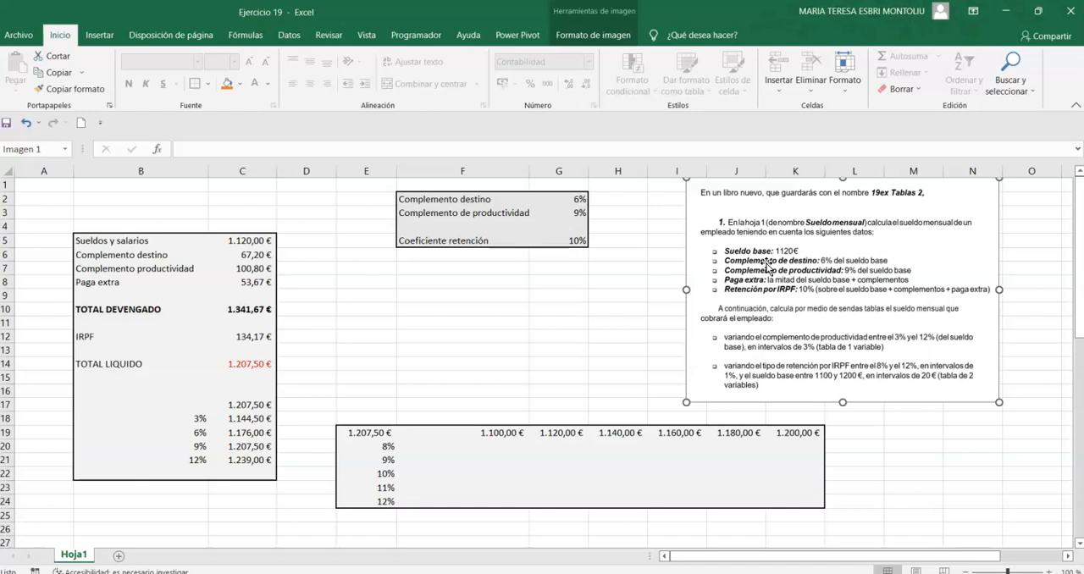
Create a two-variable data table over E19:K24 with row input cell C5 (base salary) and column input cell G5 (retention rate).
left_click_drag(394, 446, 382, 500)
left_click(385, 453)
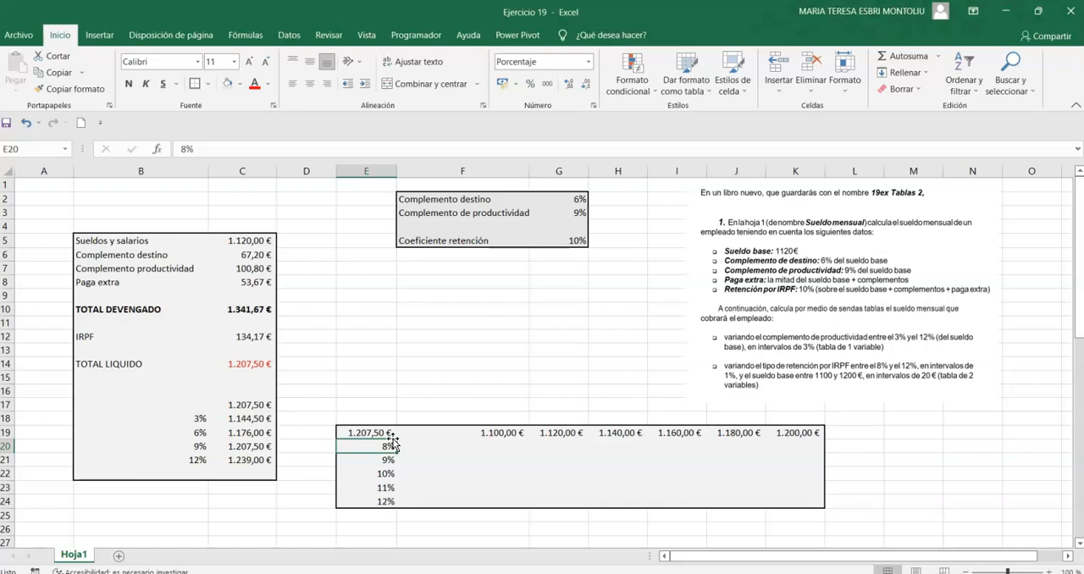
left_click_drag(358, 432, 792, 498)
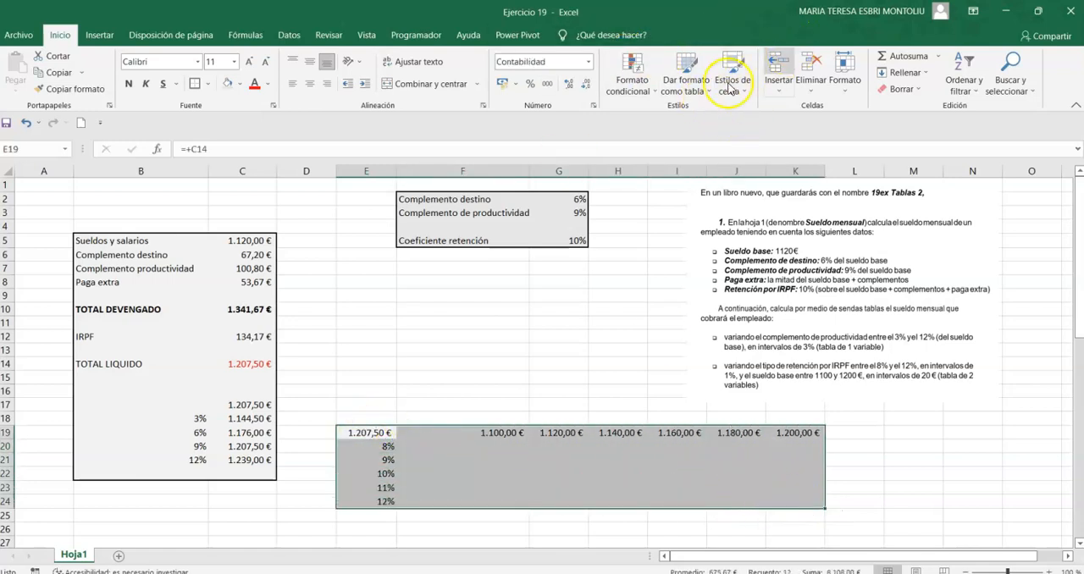
left_click(289, 35)
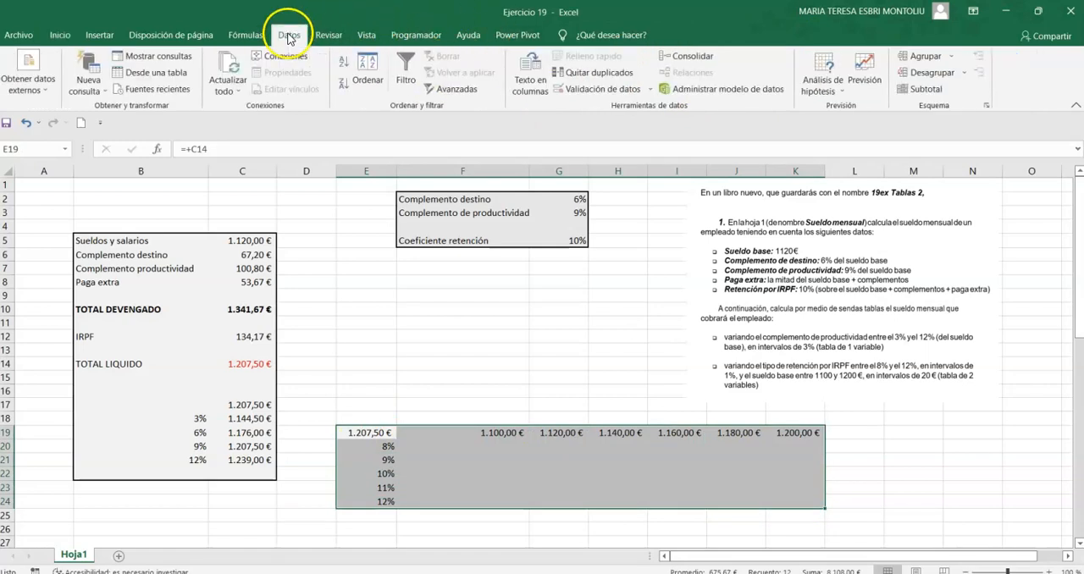
left_click(818, 86)
left_click(879, 144)
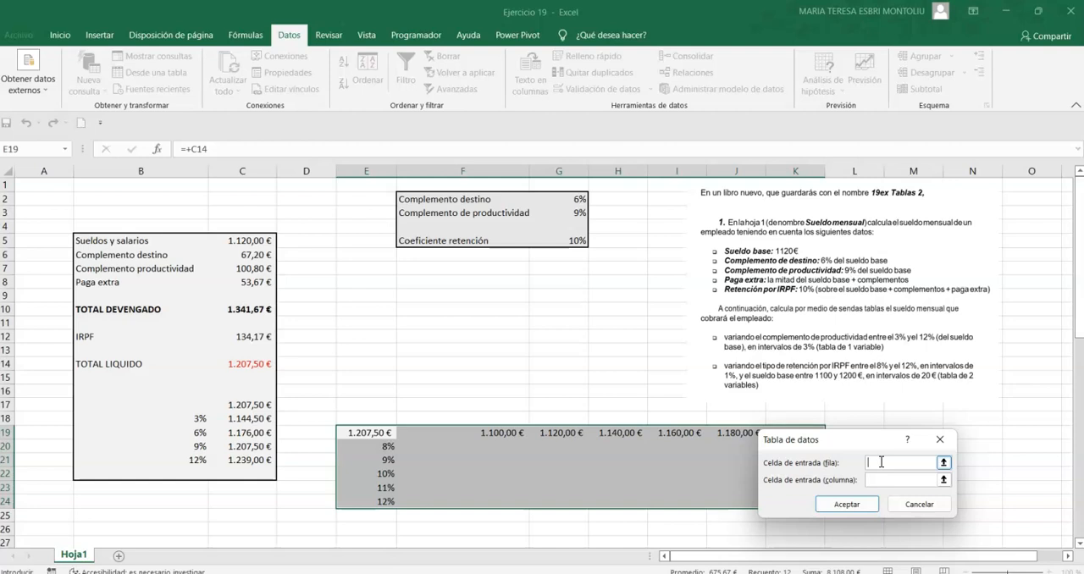
left_click(241, 241)
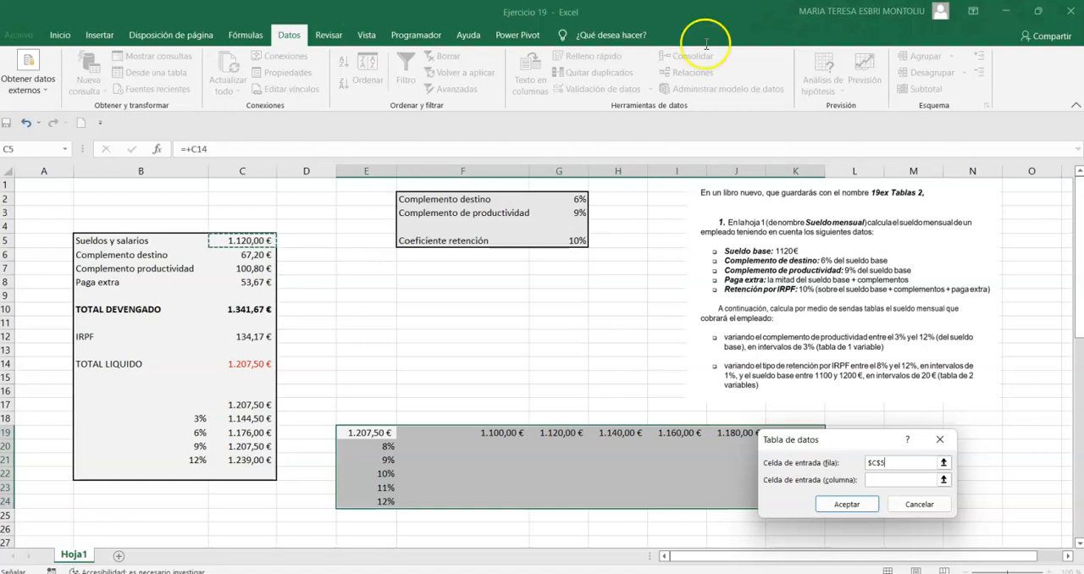
left_click(882, 480)
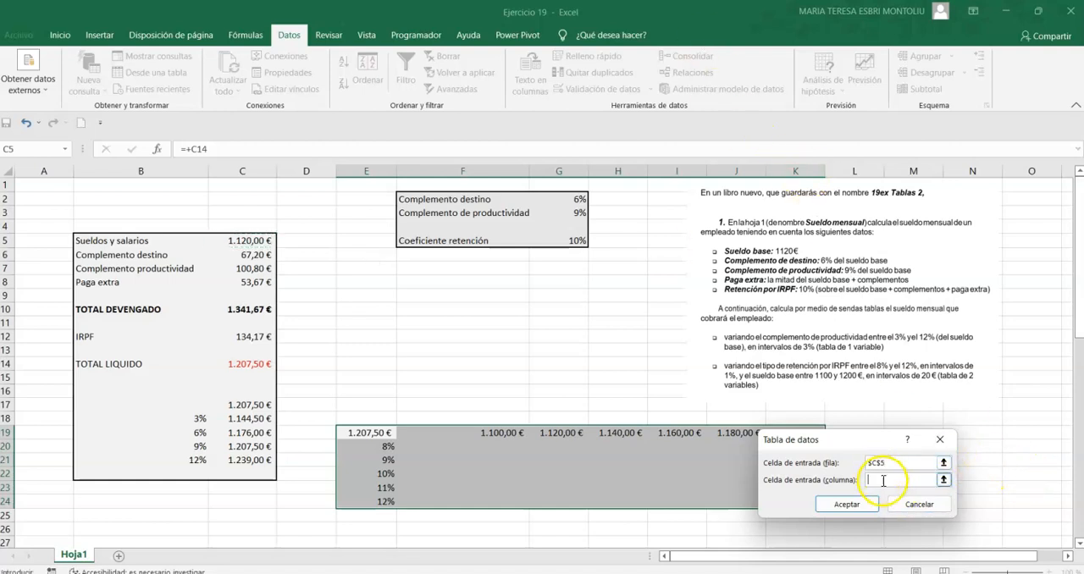
left_click(592, 244)
left_click(847, 504)
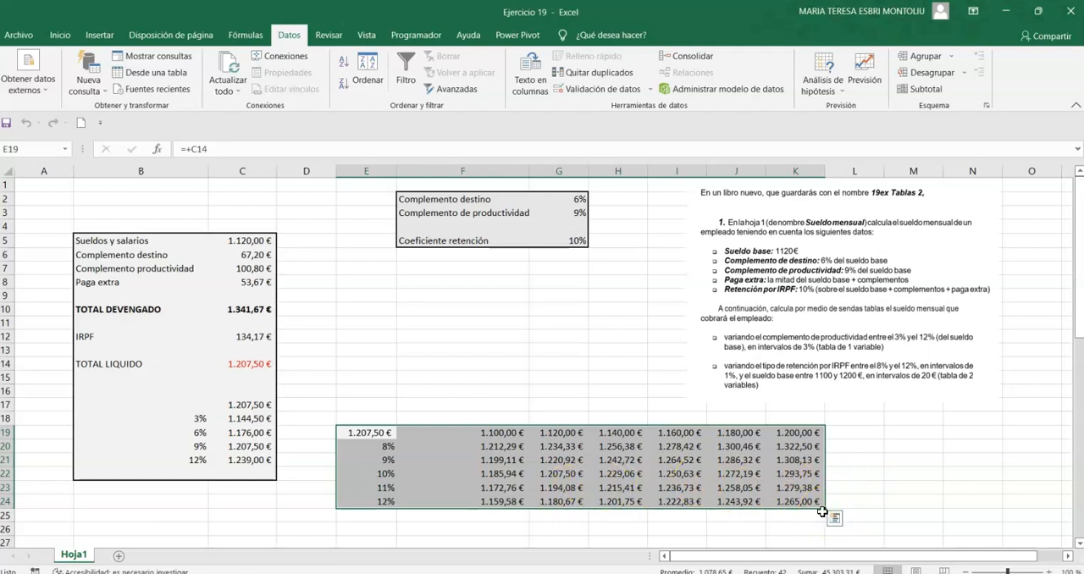
Examine the net pay results and the TABLA formula across rows 22 and 23 of the two-variable table.
left_click(516, 474)
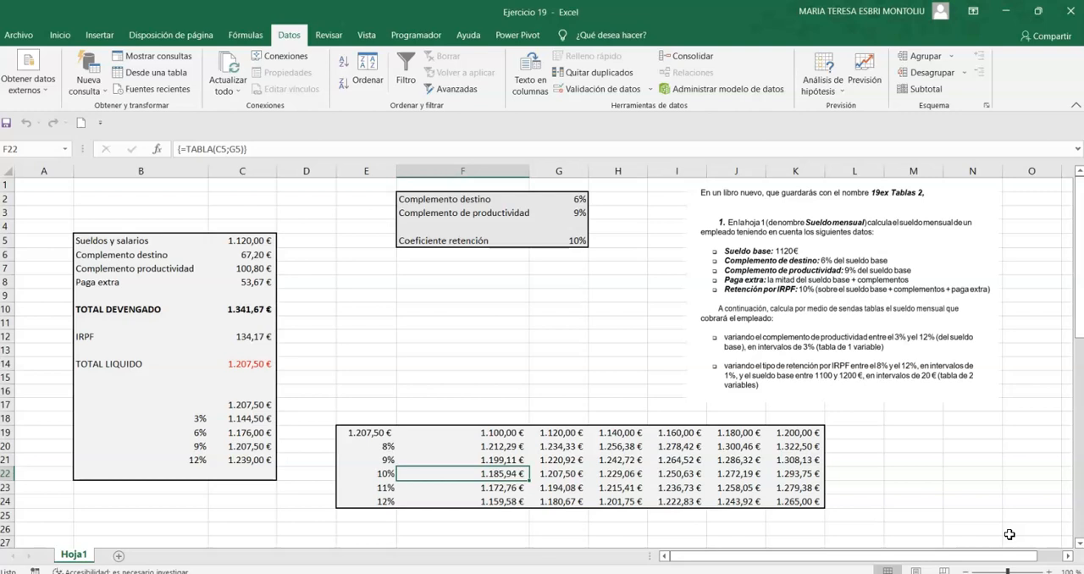
key("Right")
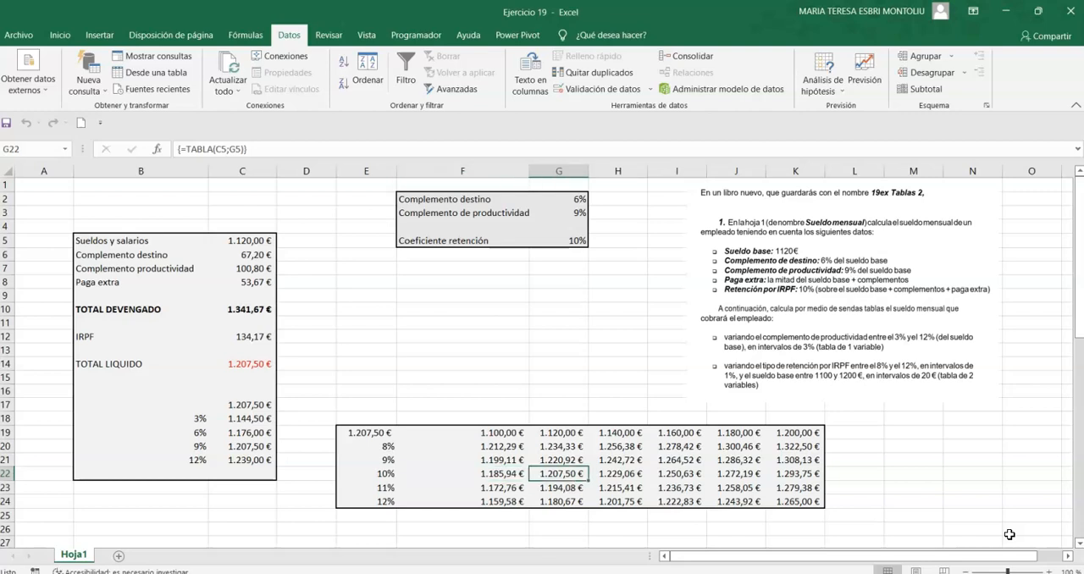
key("Right")
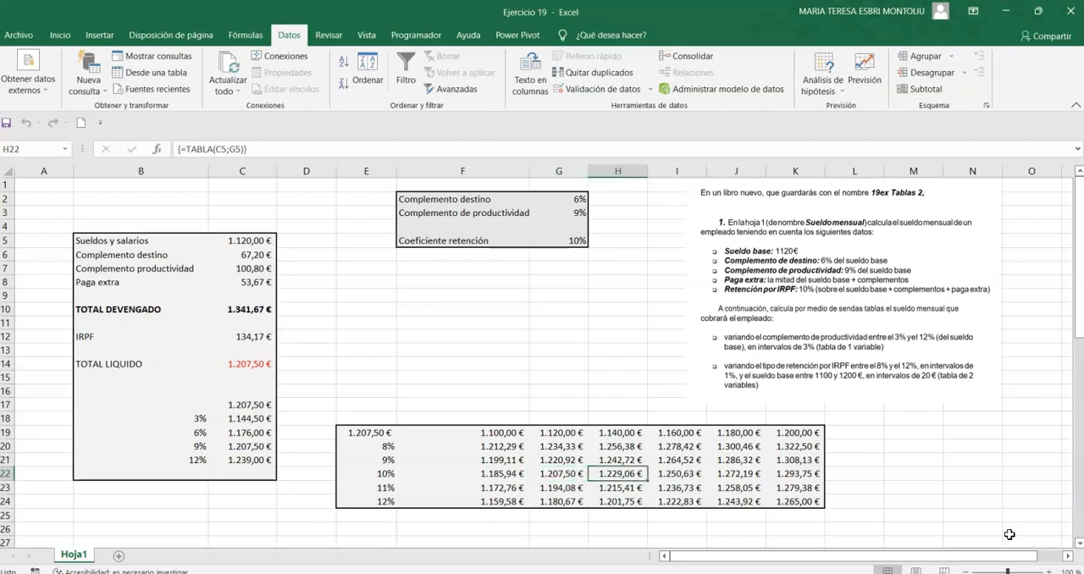
key("Right")
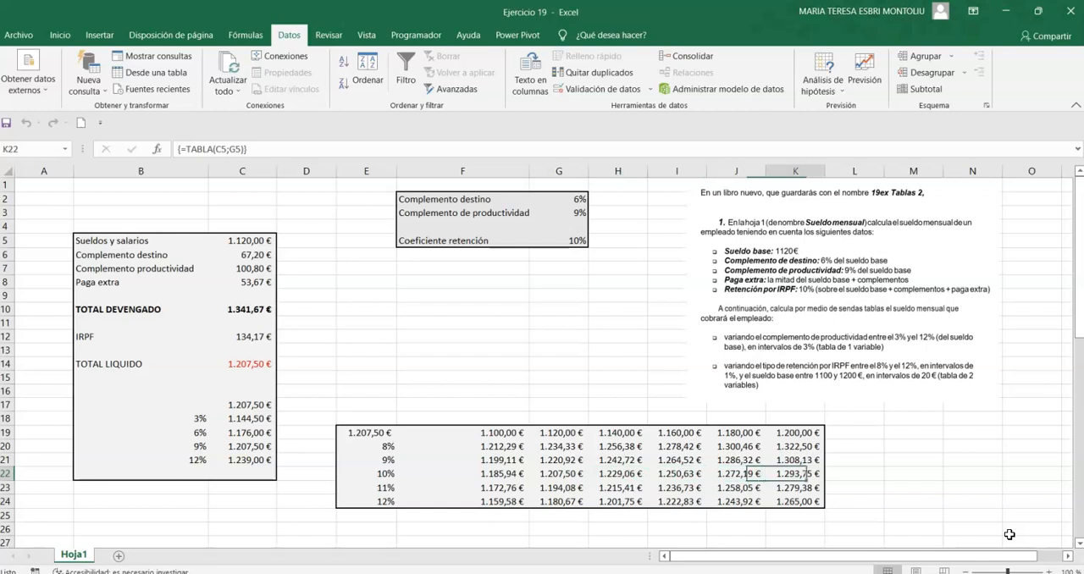
key("Right")
key("Left")
key("Left")
key("Down")
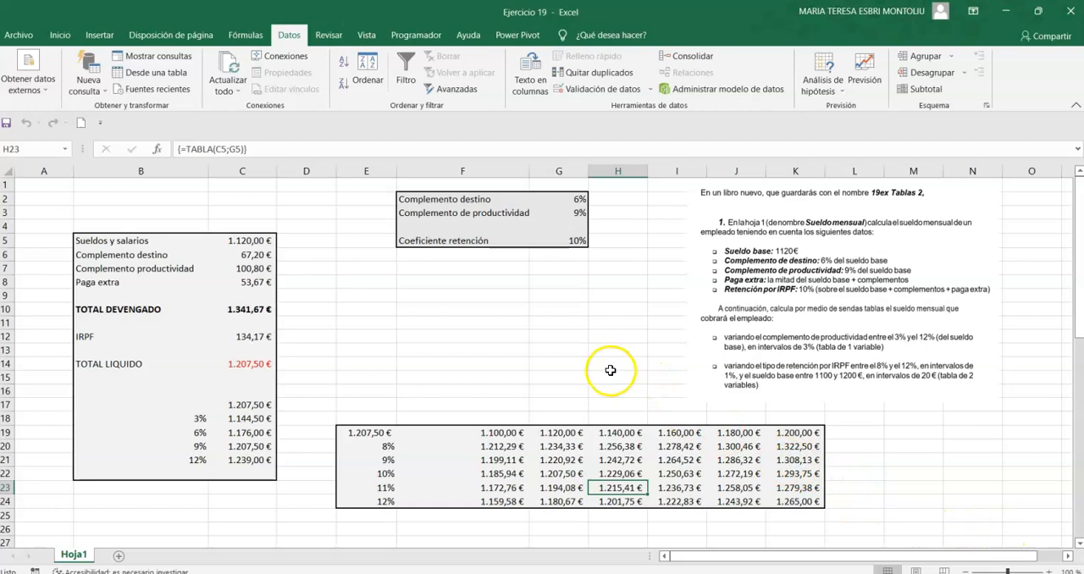
Move the part 2 exercise picture up clear of the profit formula picture and check the sales cells C31:E31.
scroll(593, 373, "down", 5)
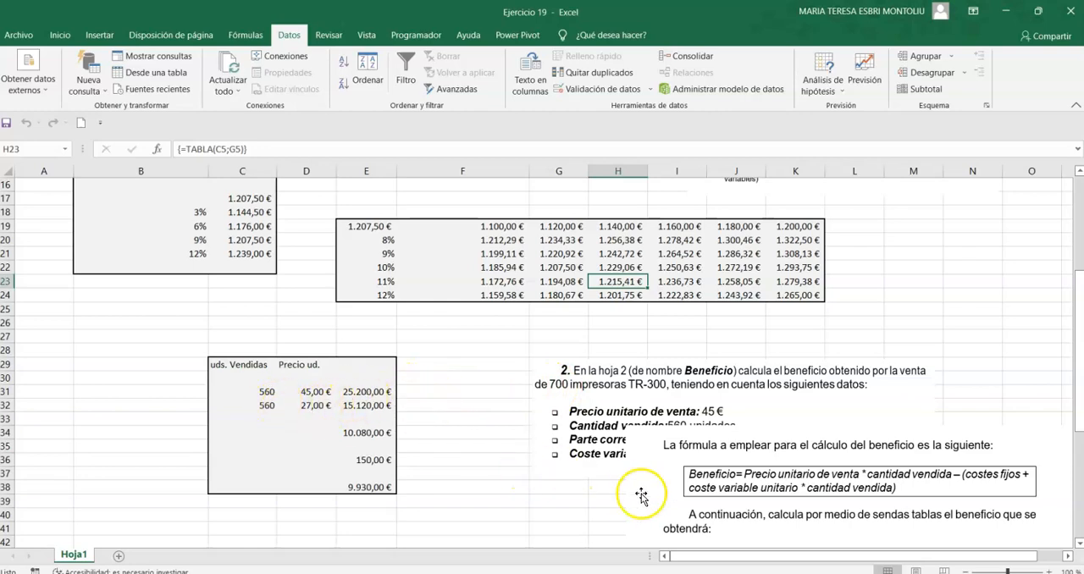
left_click_drag(652, 389, 626, 336)
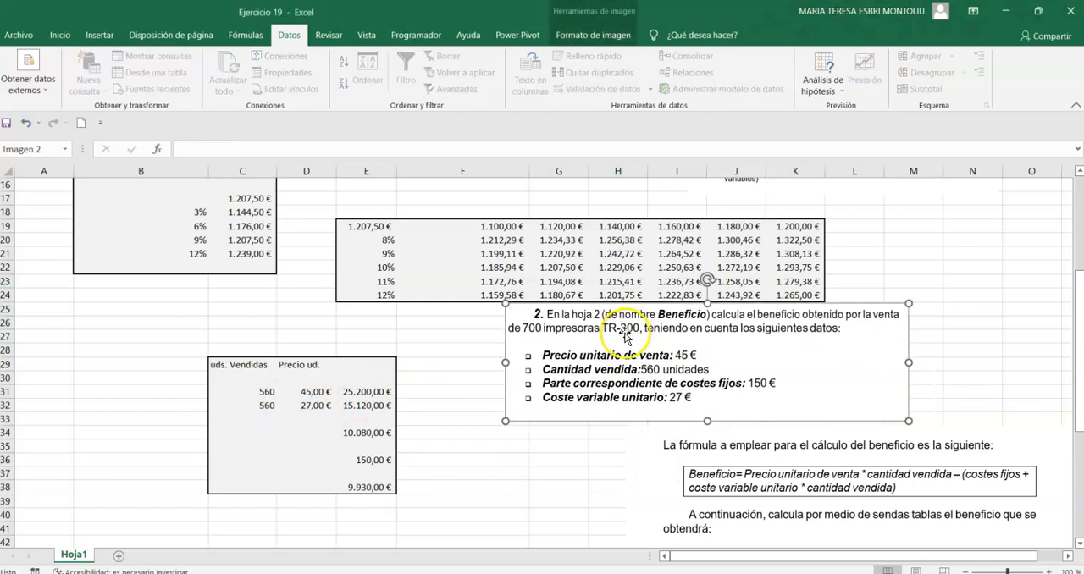
left_click(262, 394)
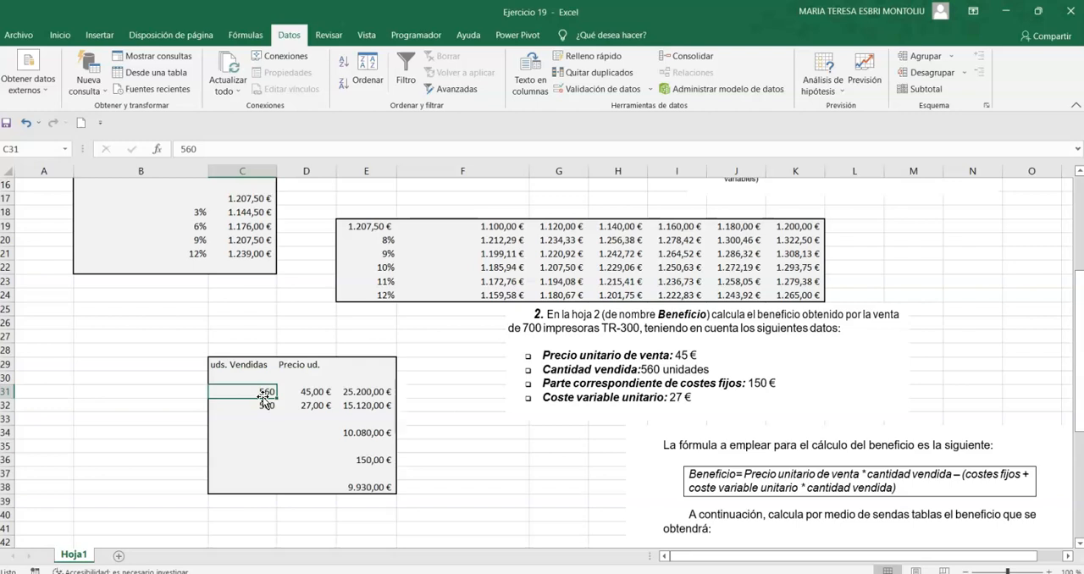
key("Right")
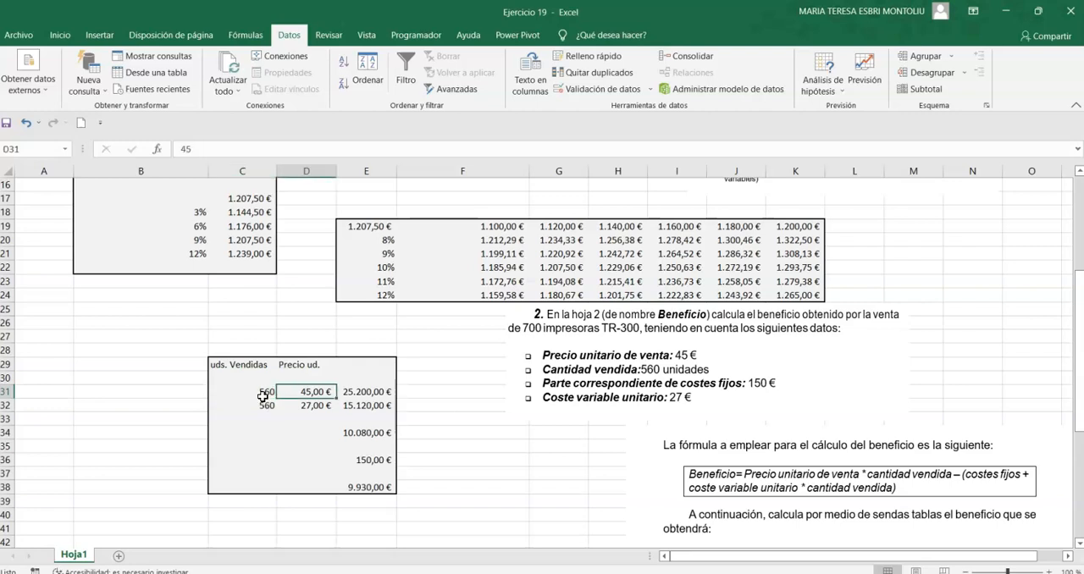
key("Right")
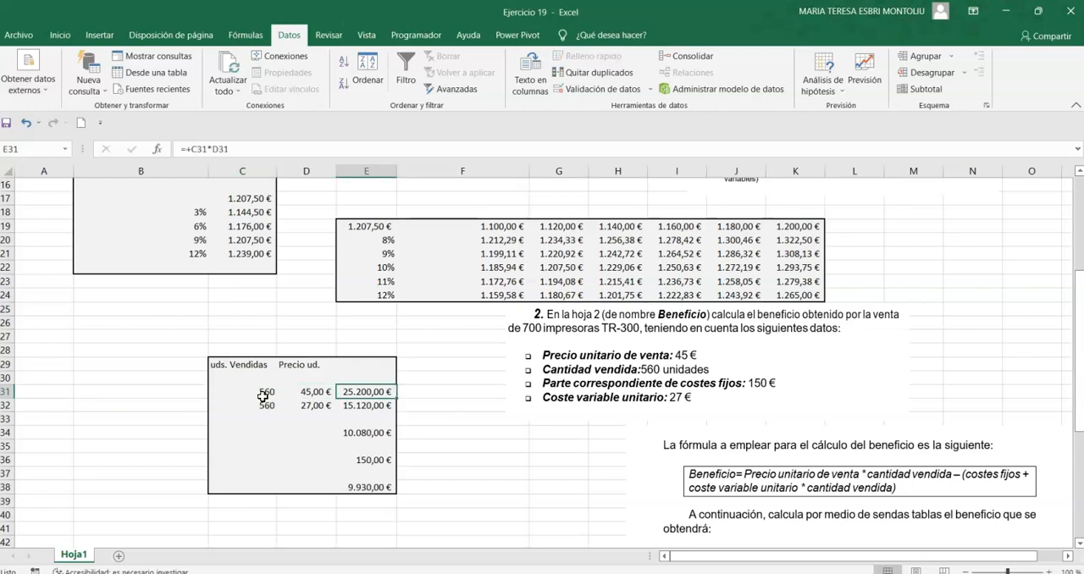
Examine the variable cost cells C32:E32, the margin formula in E34 and the fixed cost in E36.
key("Down")
key("Left")
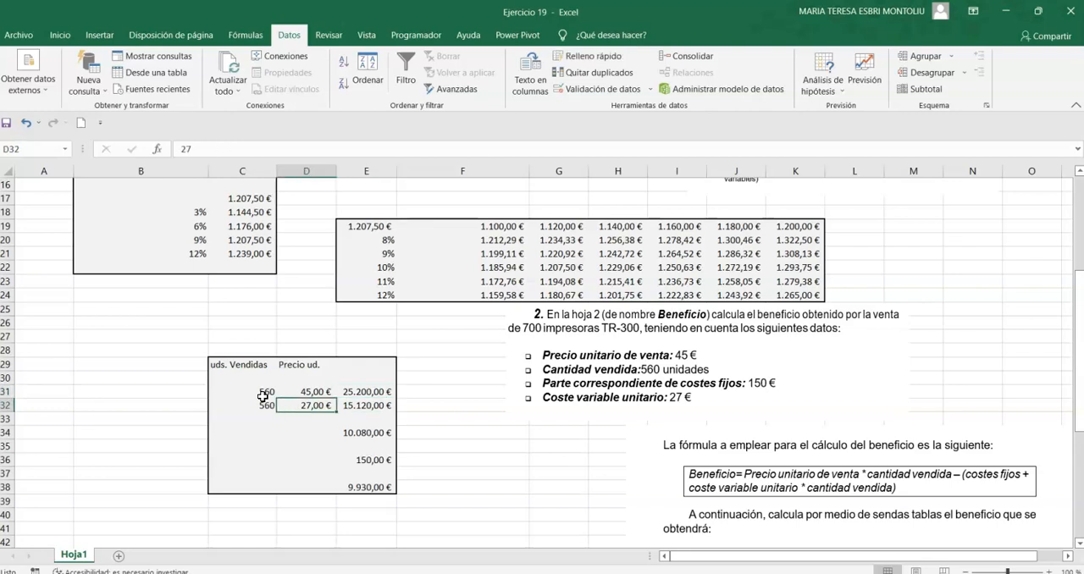
key("Left")
key("Right")
key("Right")
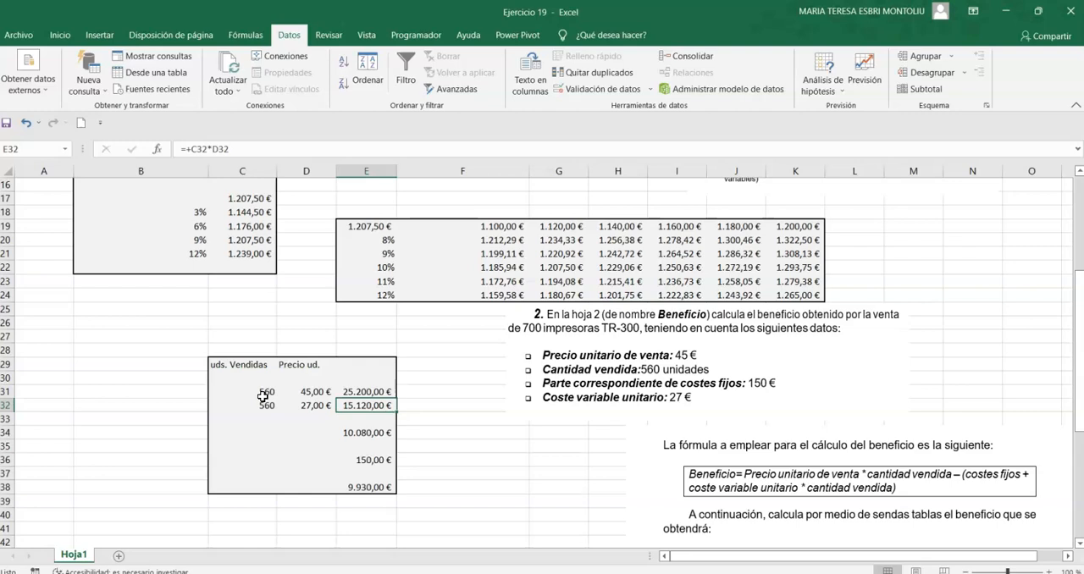
key("Down")
key("Down")
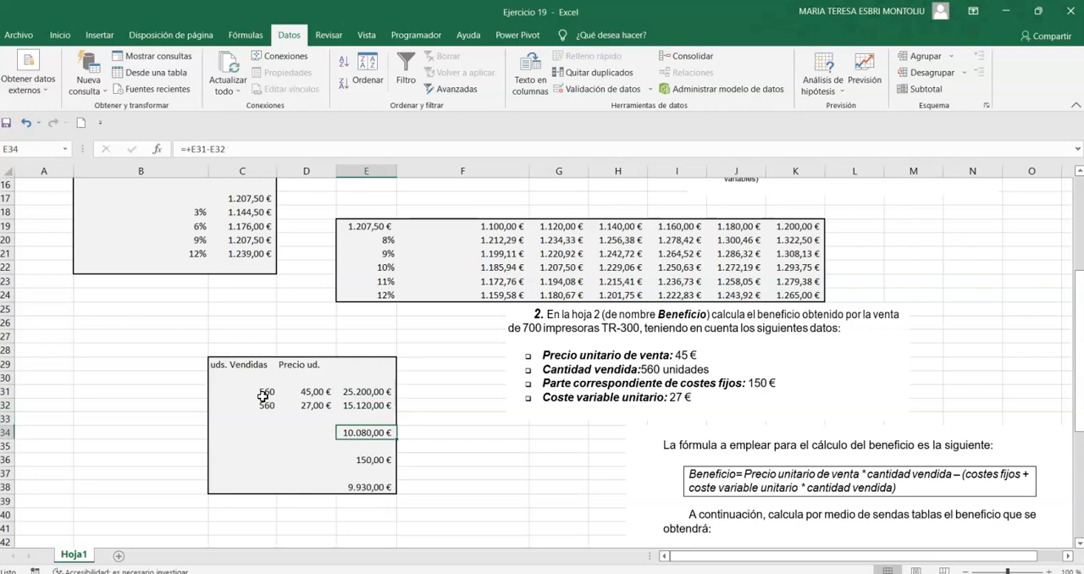
key("Down")
key("Down")
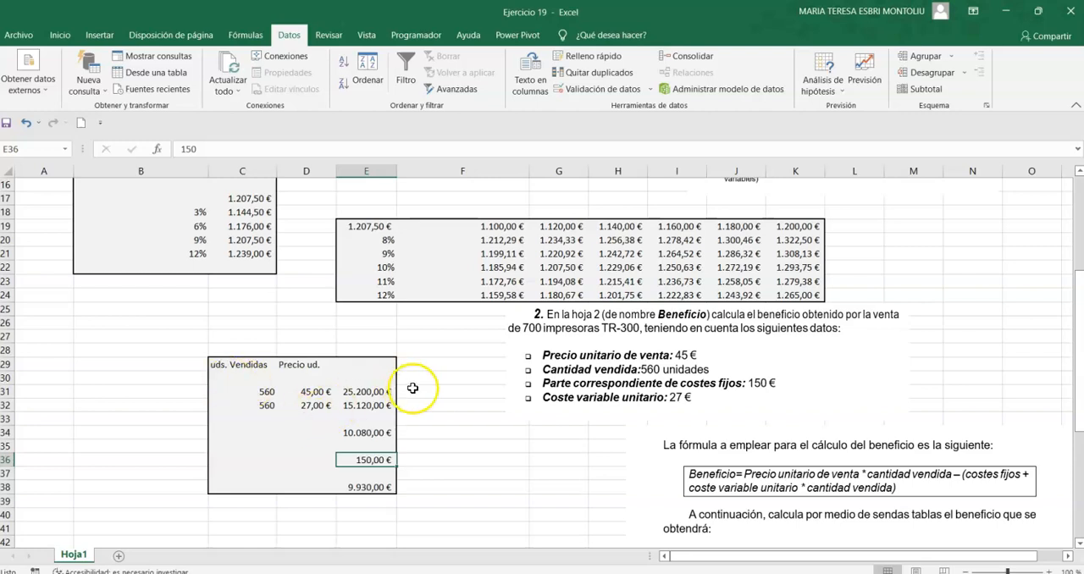
Clear the one-variable table results in D44:D48 and check the profit formula in E38 and the fixed-cost values in C47:C48.
scroll(415, 398, "down", 1)
scroll(484, 418, "down", 2)
left_click_drag(306, 445, 314, 496)
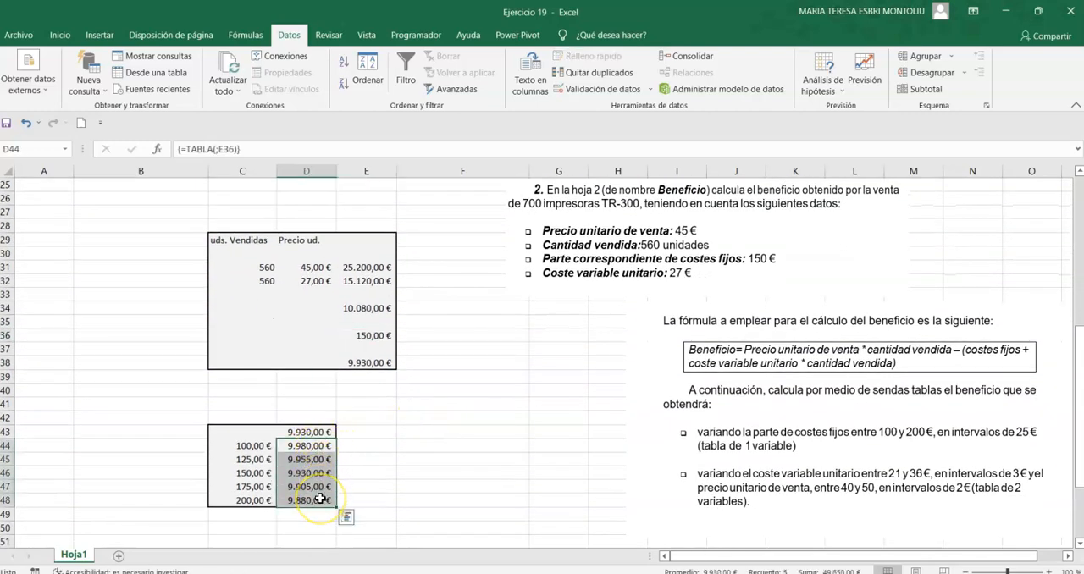
key("Delete")
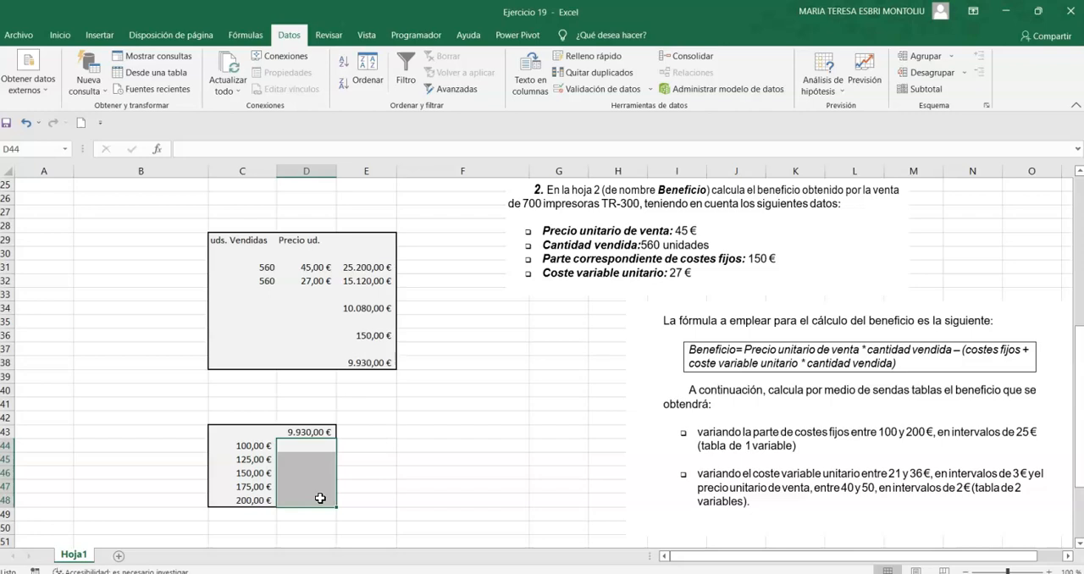
left_click(381, 359)
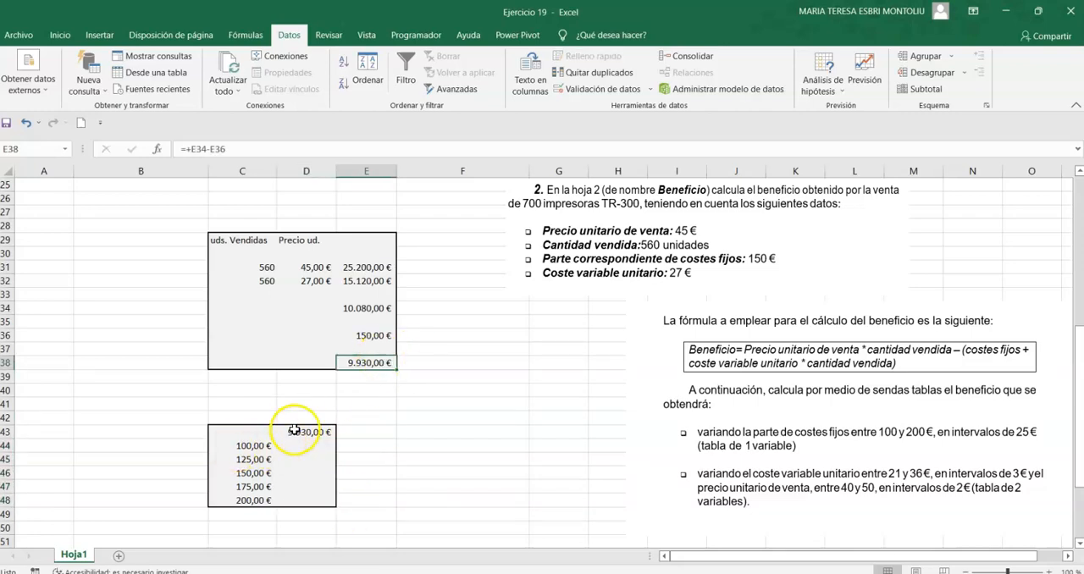
left_click(259, 488)
left_click(261, 500)
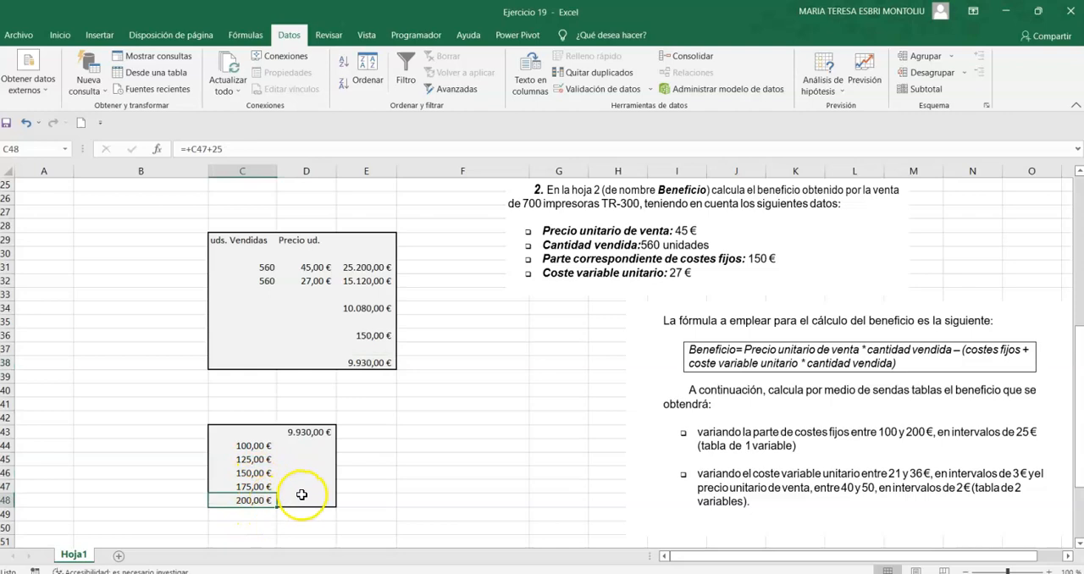
Create a one-variable data table over C43:D48 with column input cell E36 (fixed costs) and check the result in D46.
left_click_drag(249, 430, 295, 497)
left_click(838, 83)
left_click(857, 139)
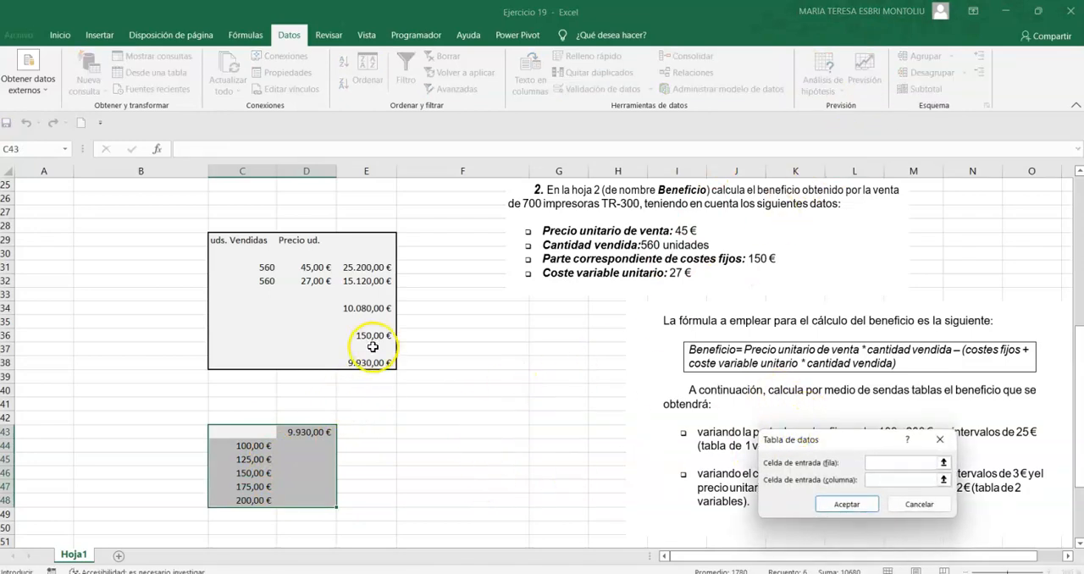
left_click(878, 479)
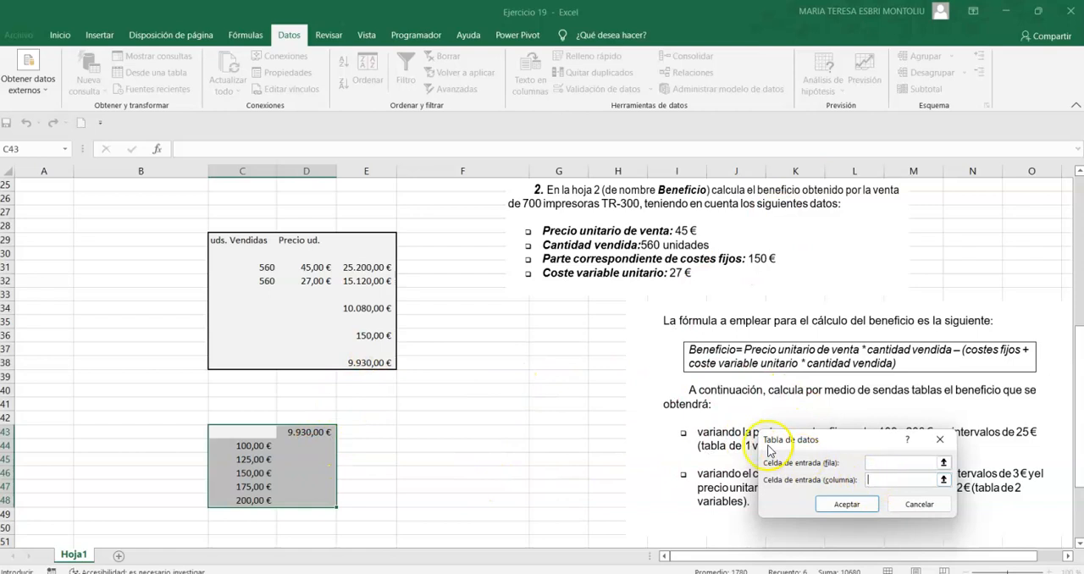
left_click(364, 334)
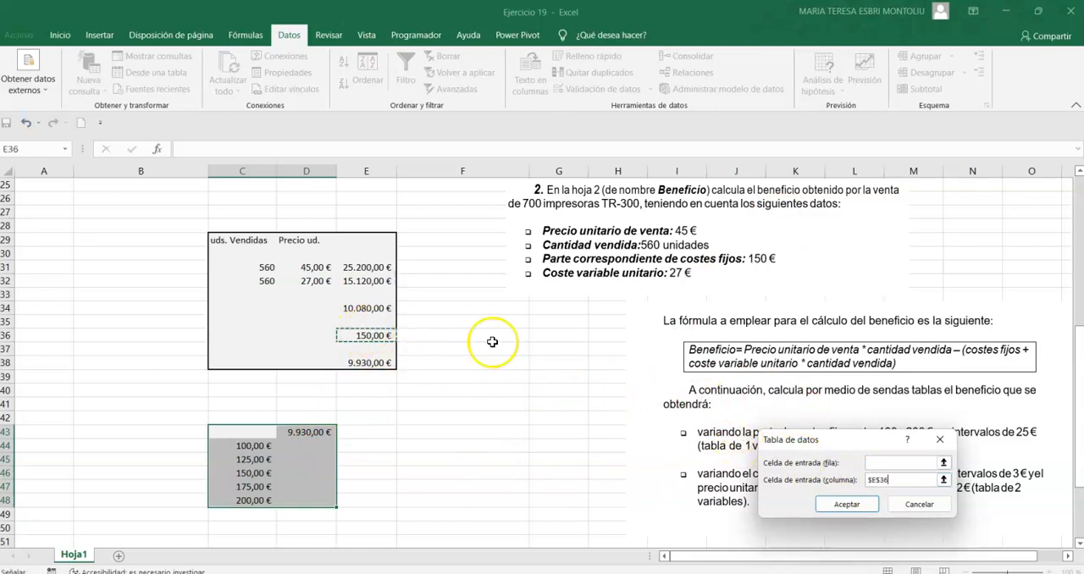
left_click(846, 505)
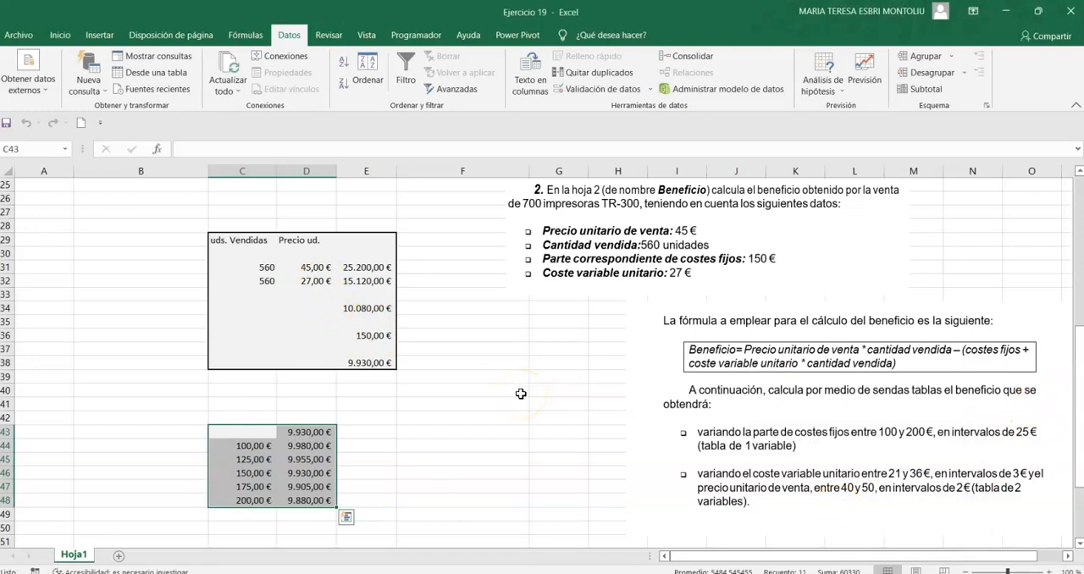
left_click(305, 472)
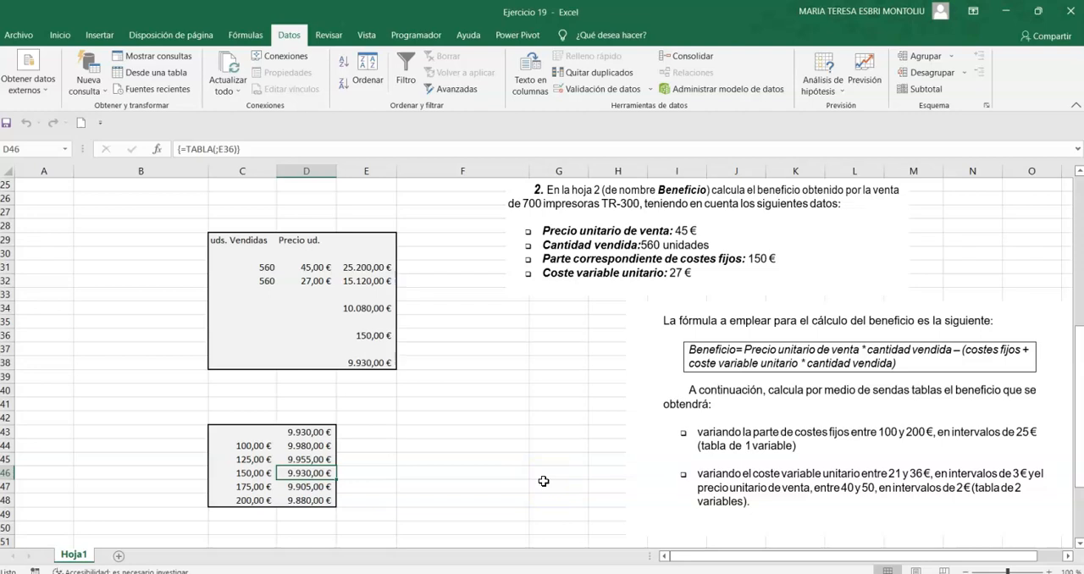
Nudge the profit formula picture slightly up and clear the two-variable table results in D53:I59.
left_click_drag(736, 401, 749, 381)
scroll(533, 381, "down", 4)
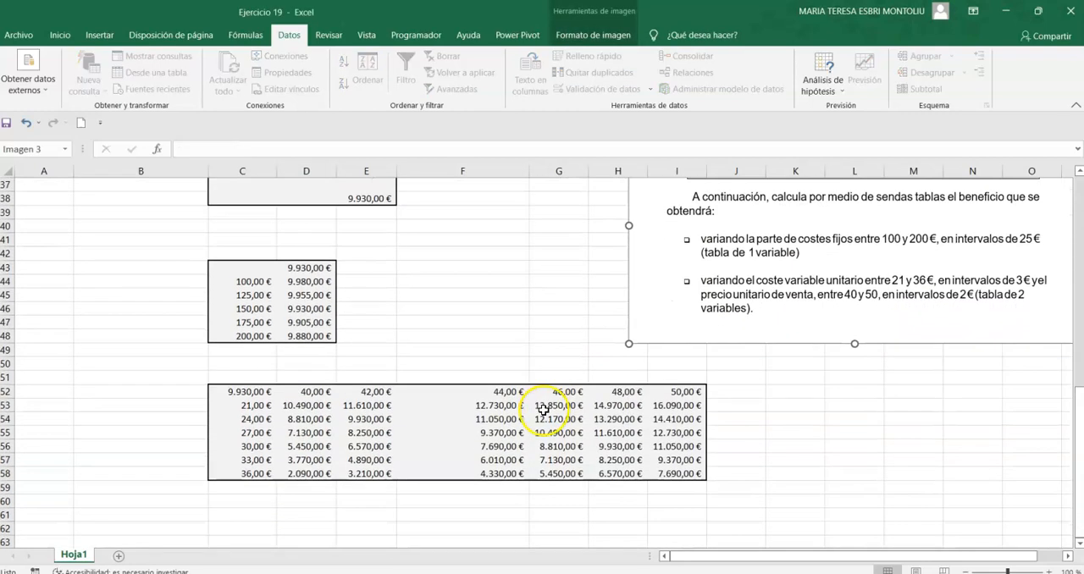
left_click_drag(307, 406, 671, 478)
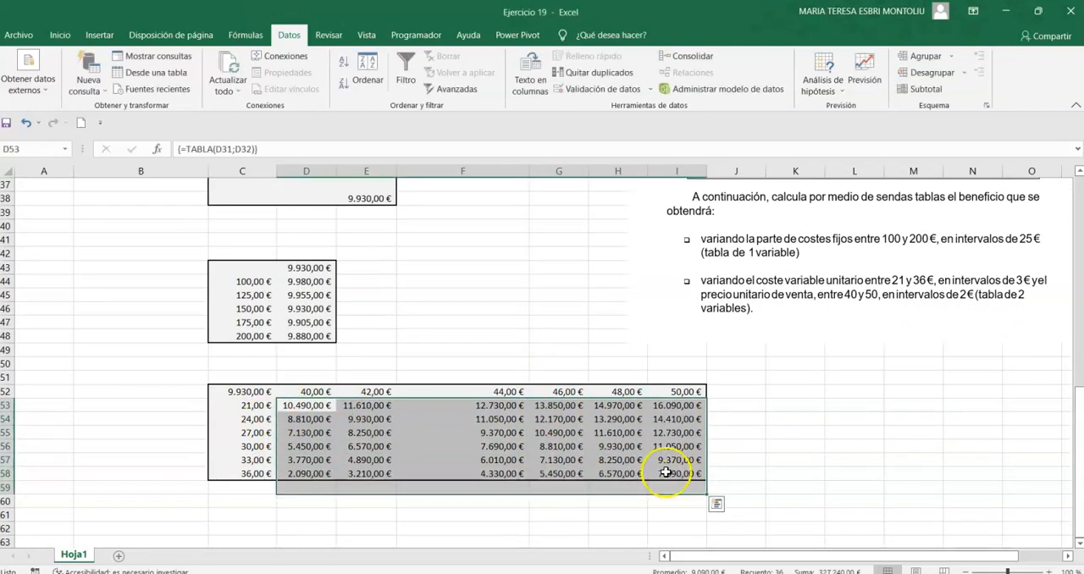
key("Delete")
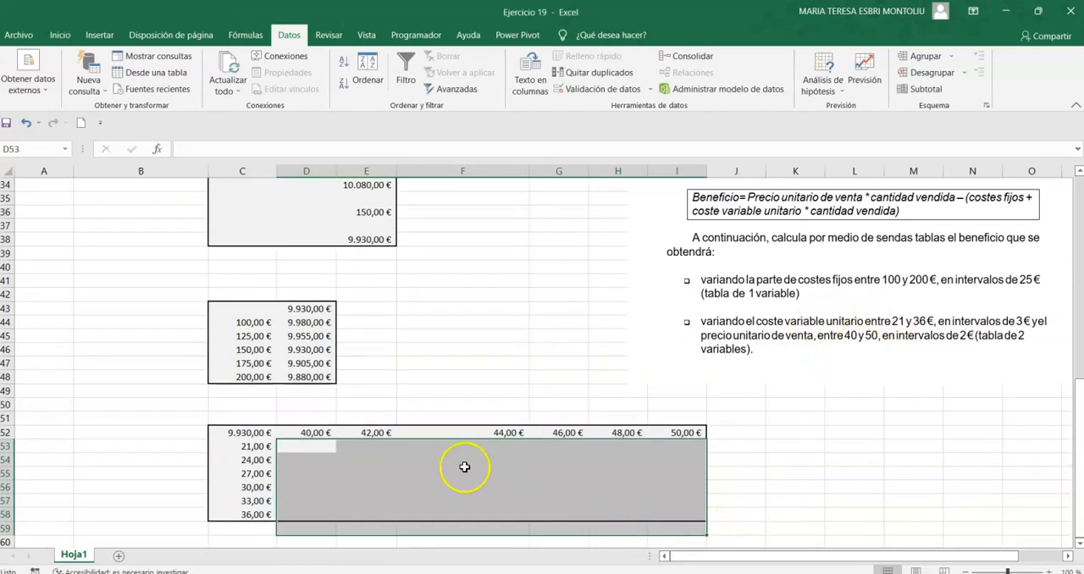
Examine the unit variable cost series in C53:C58 against the exercise statement and source data.
left_click(253, 446)
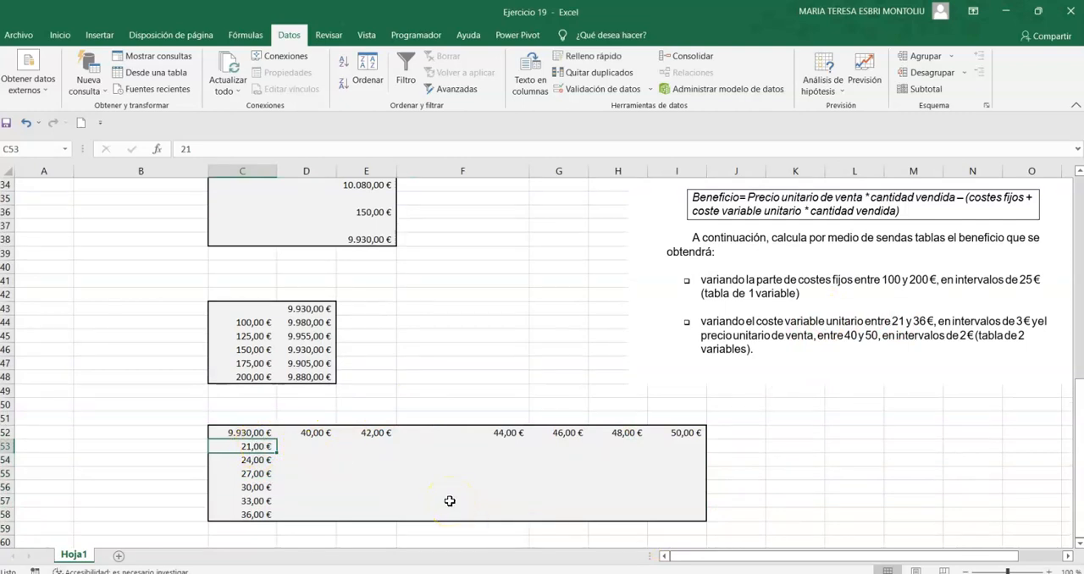
key("Down")
key("Down")
key("Down")
key("Down")
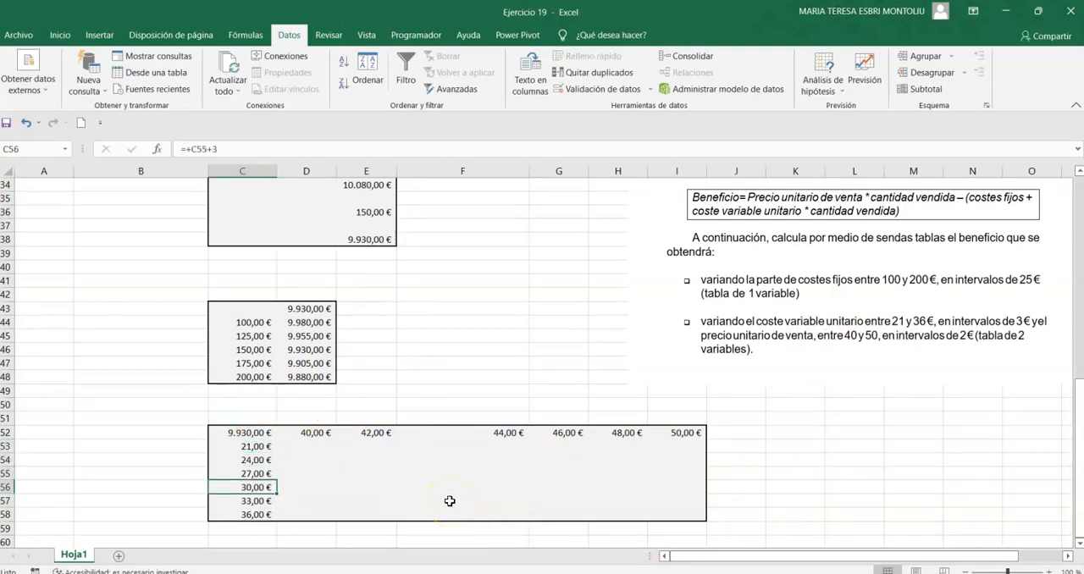
key("Down")
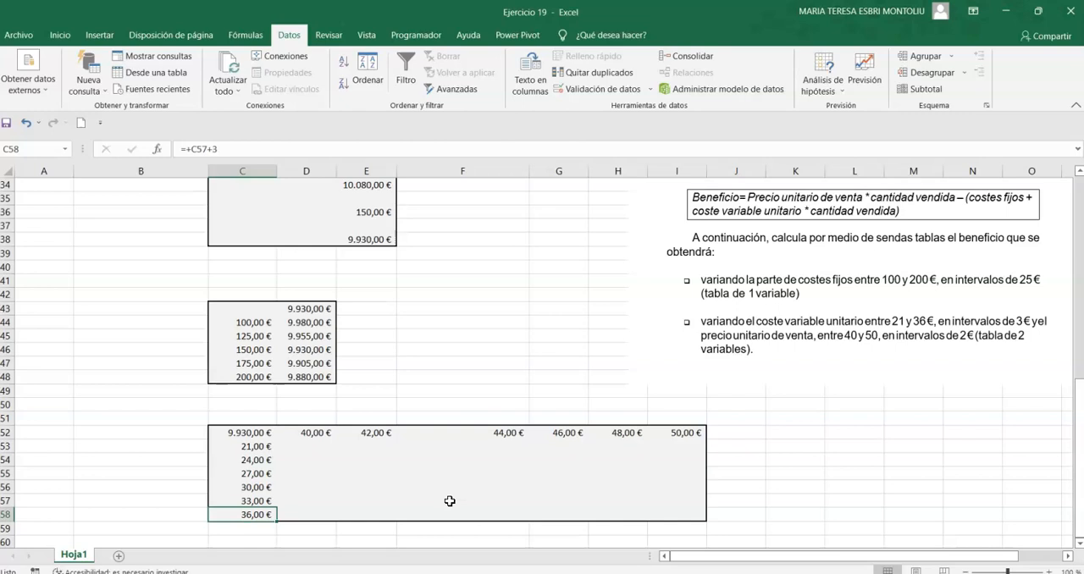
scroll(476, 318, "up", 3)
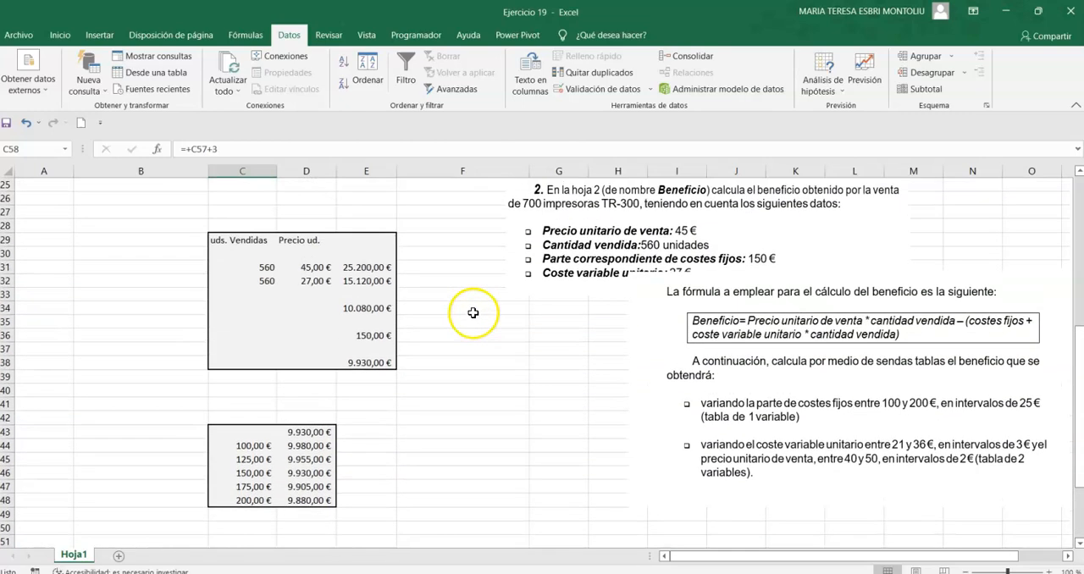
scroll(320, 282, "down", 3)
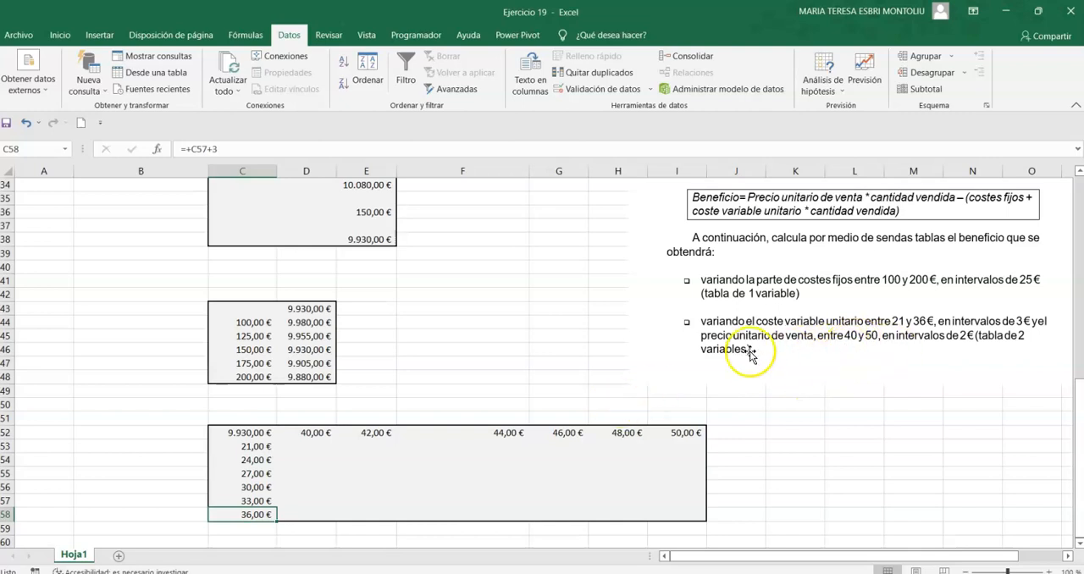
Check the formulas behind the unit sale price series in E52:I52.
left_click(364, 432)
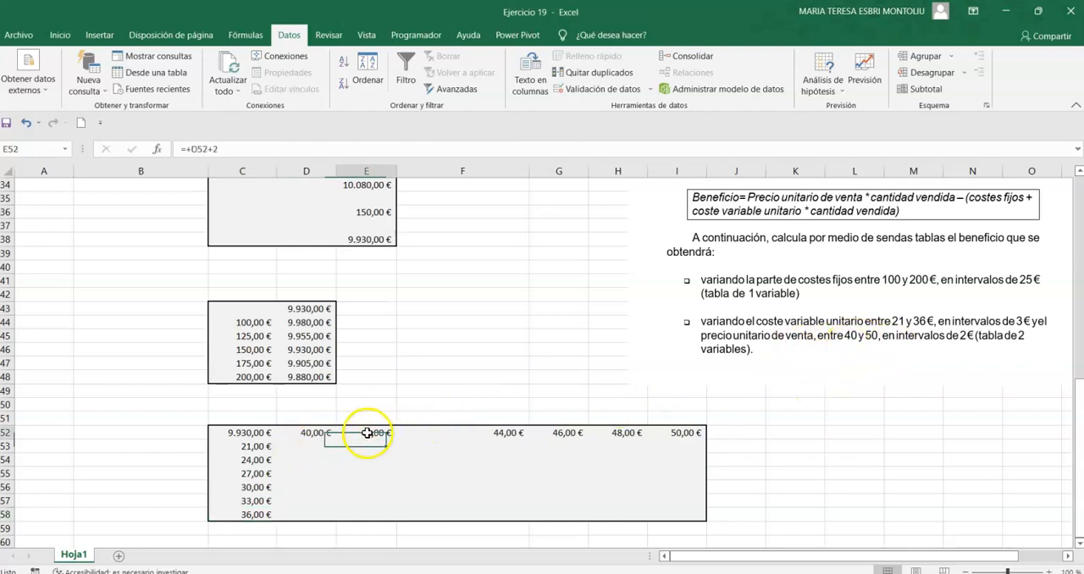
left_click(475, 432)
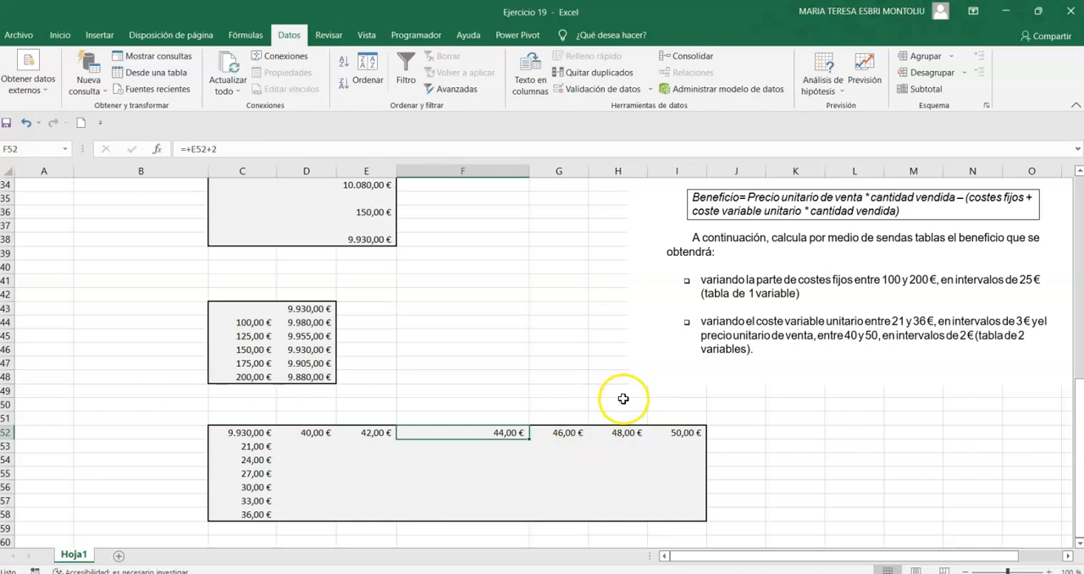
left_click(572, 436)
left_click(618, 434)
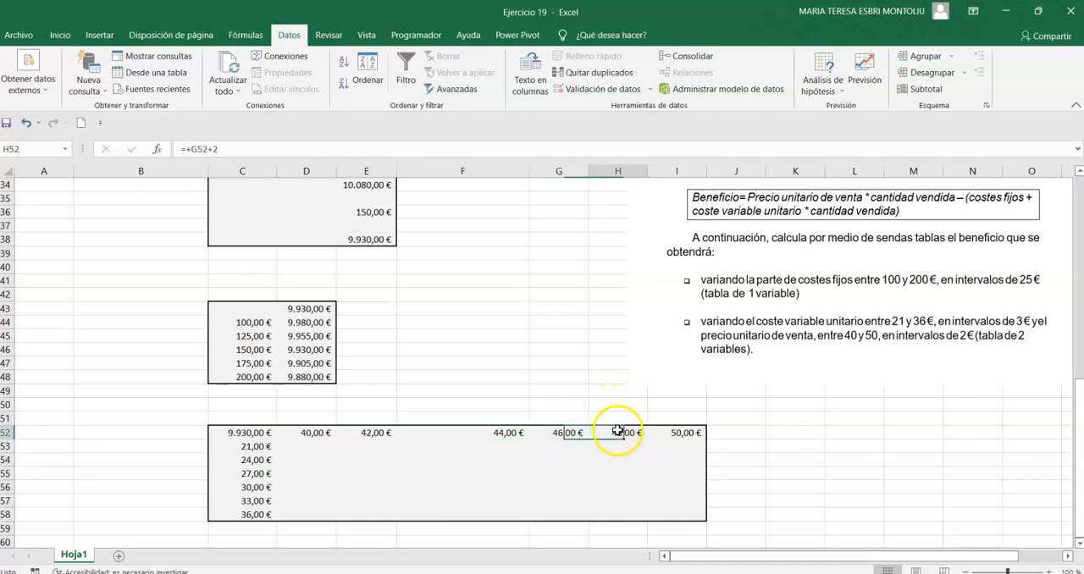
left_click(682, 435)
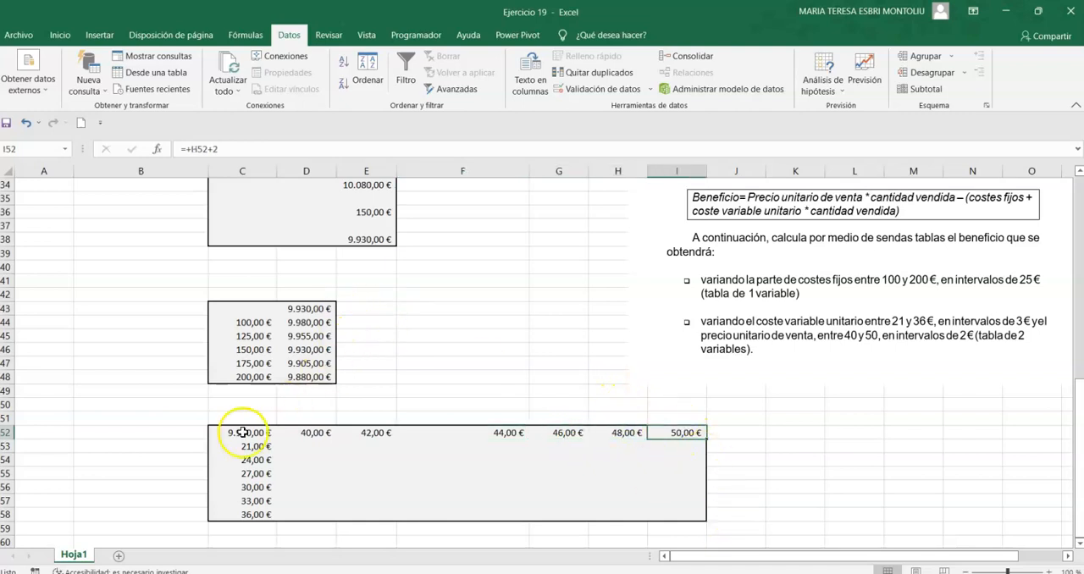
Create a two-variable data table over C52:I58 with row input cell D31 (unit sale price) and column input cell D32 (unit variable cost).
left_click_drag(229, 432, 686, 513)
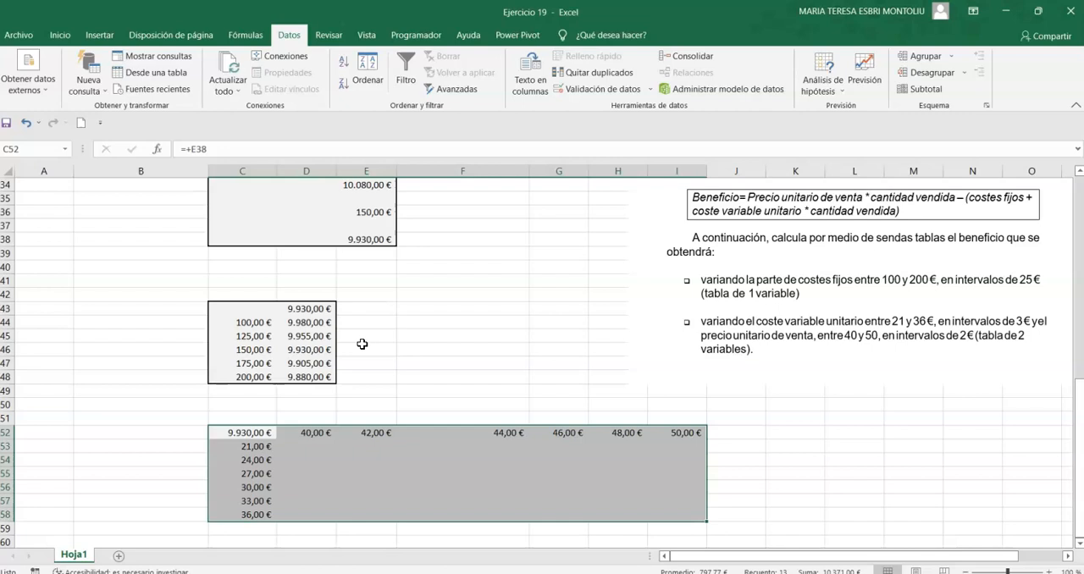
left_click(820, 84)
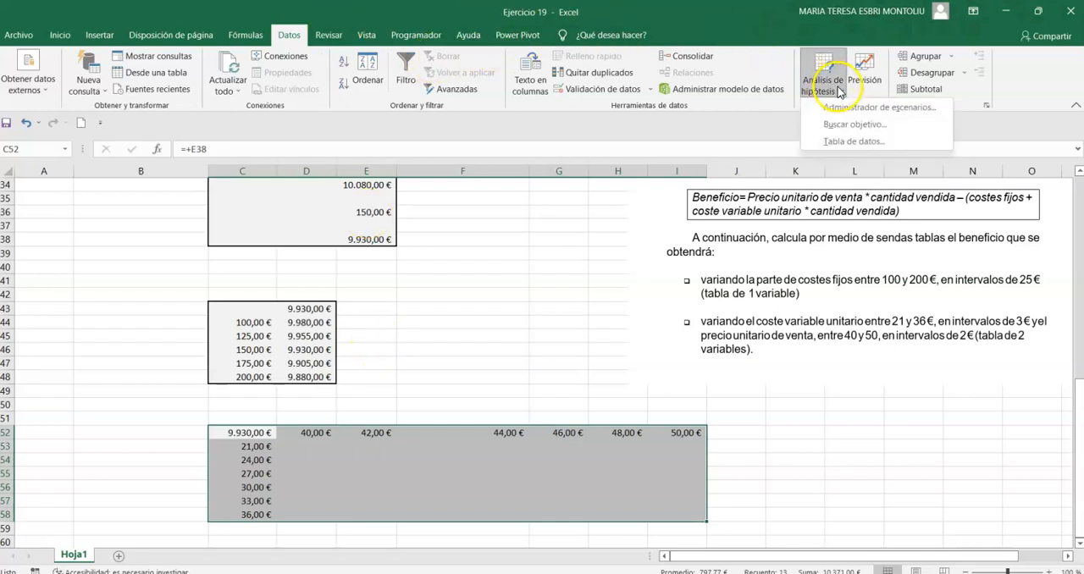
left_click(854, 142)
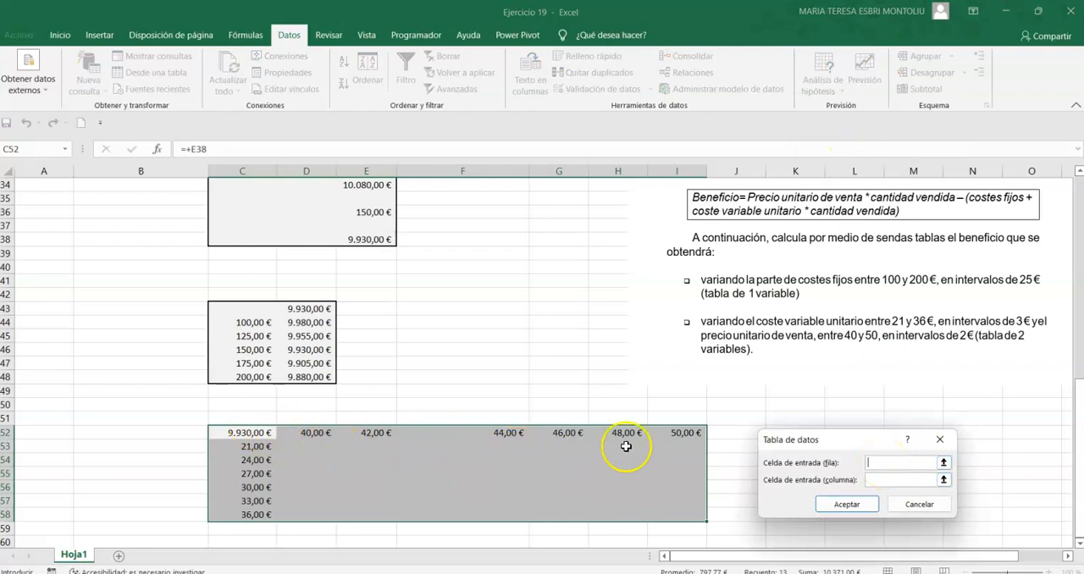
scroll(759, 425, "up", 1)
scroll(759, 425, "up", 2)
left_click(307, 226)
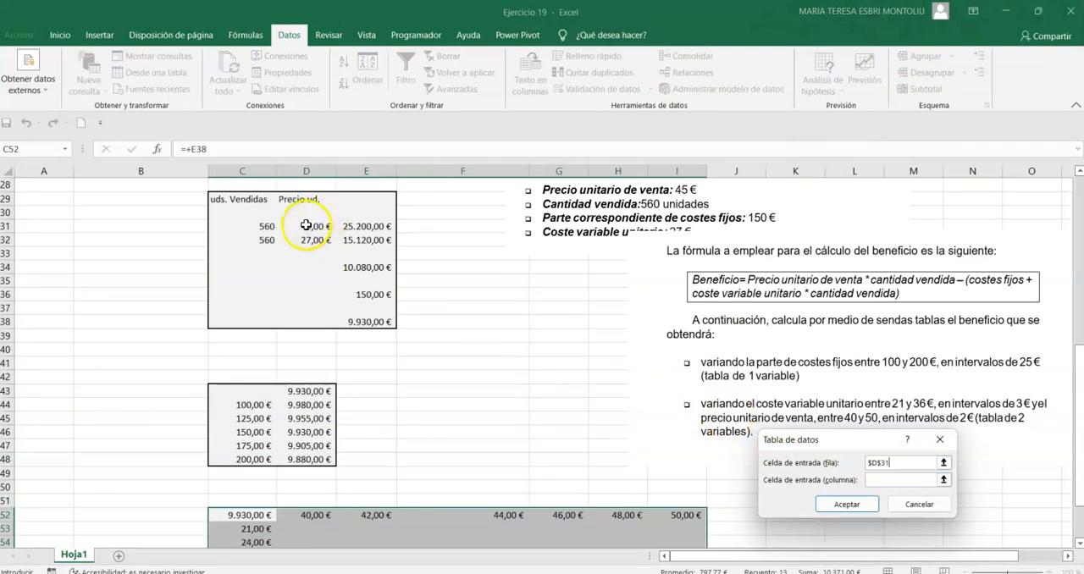
left_click(900, 480)
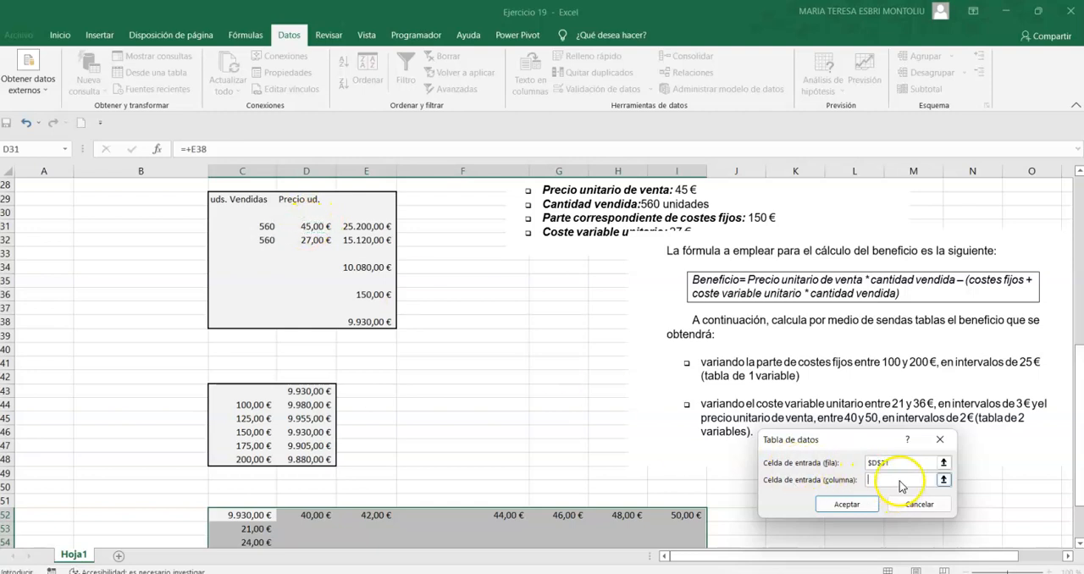
scroll(345, 435, "down", 1)
scroll(345, 434, "down", 3)
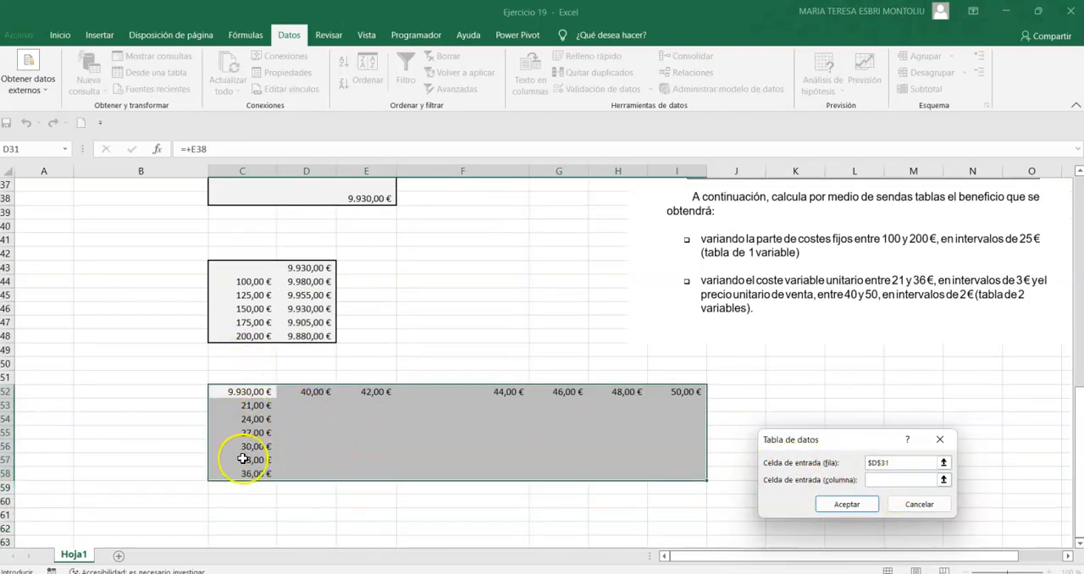
scroll(323, 336, "up", 4)
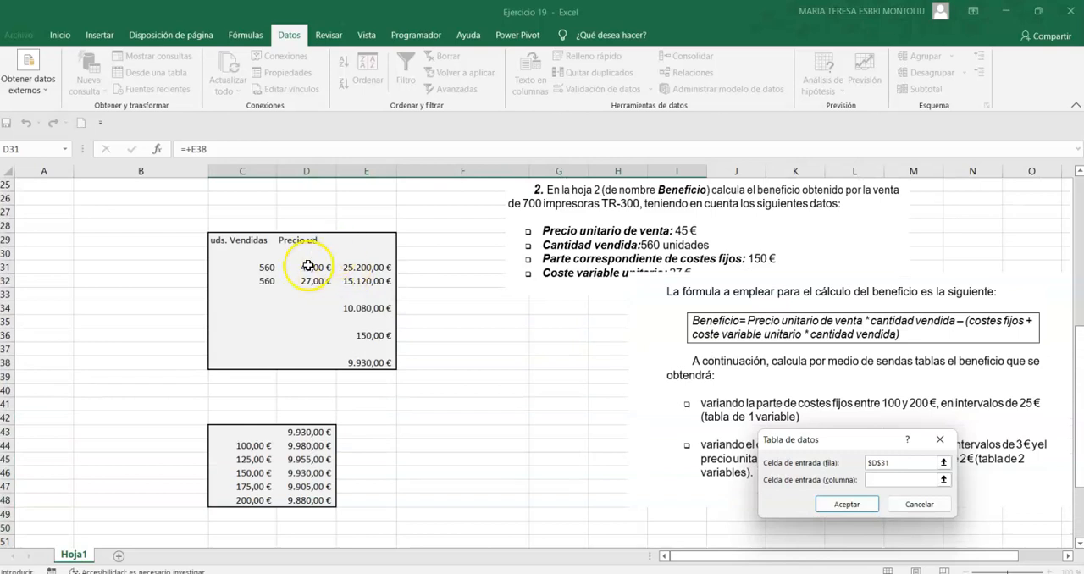
left_click(311, 281)
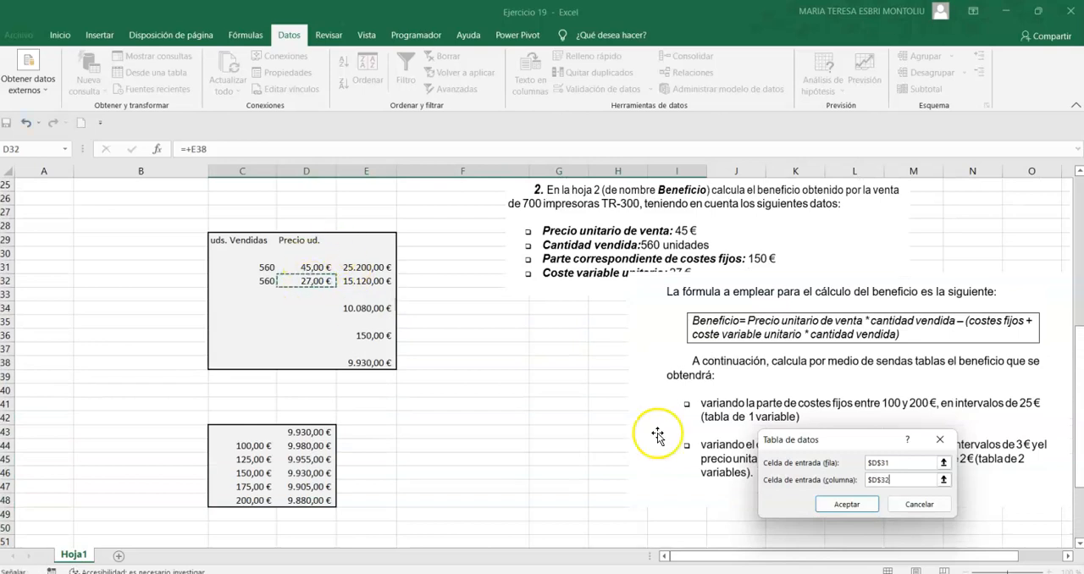
left_click(831, 506)
scroll(379, 426, "down", 4)
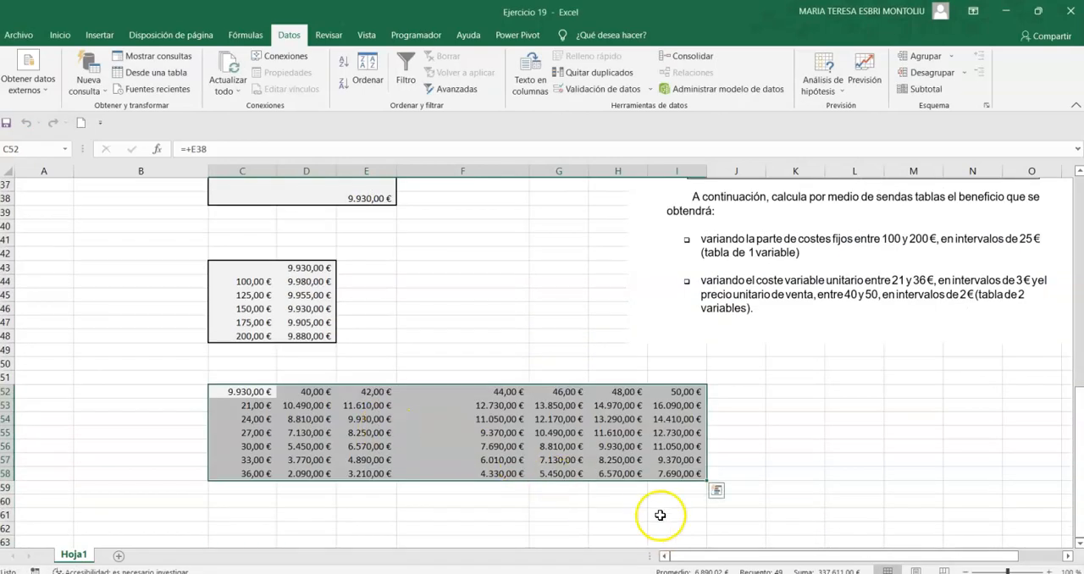
left_click(584, 529)
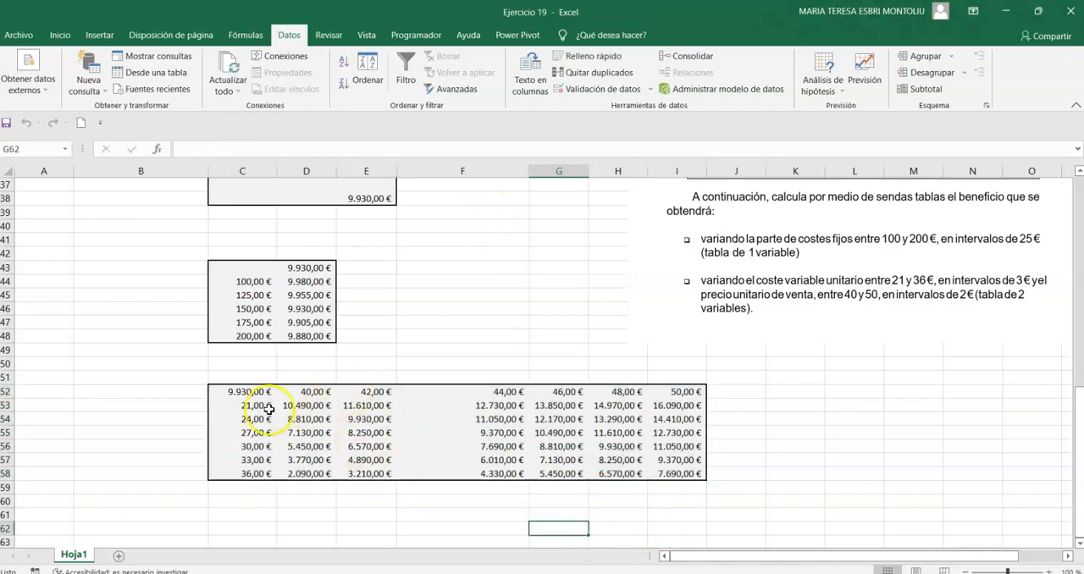
Add outside borders around the variable cost column C52:C58 and the sale price row C52:I52, and narrow column F.
left_click_drag(253, 382, 267, 472)
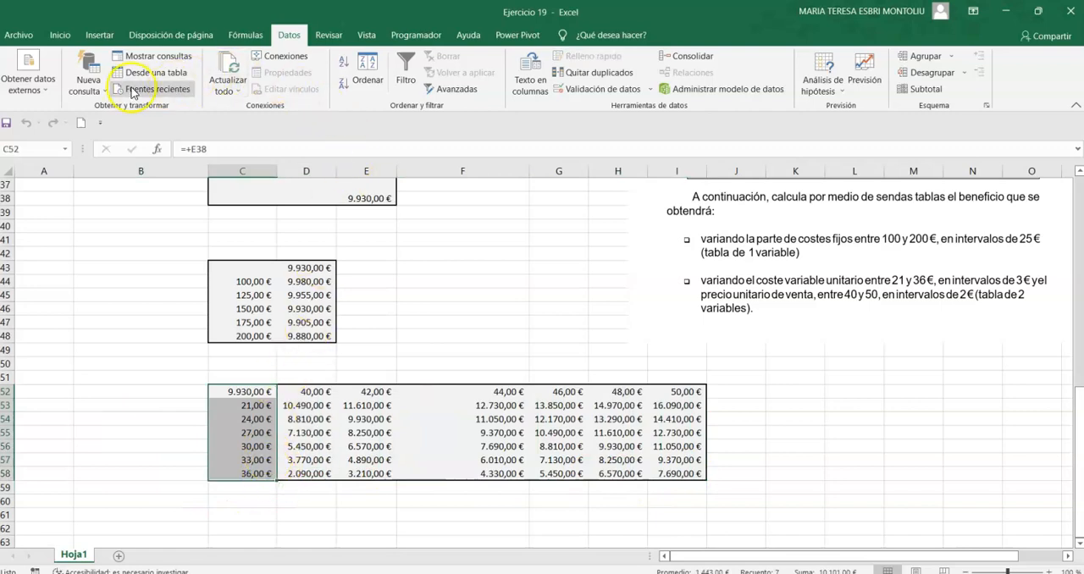
left_click(63, 37)
left_click(194, 83)
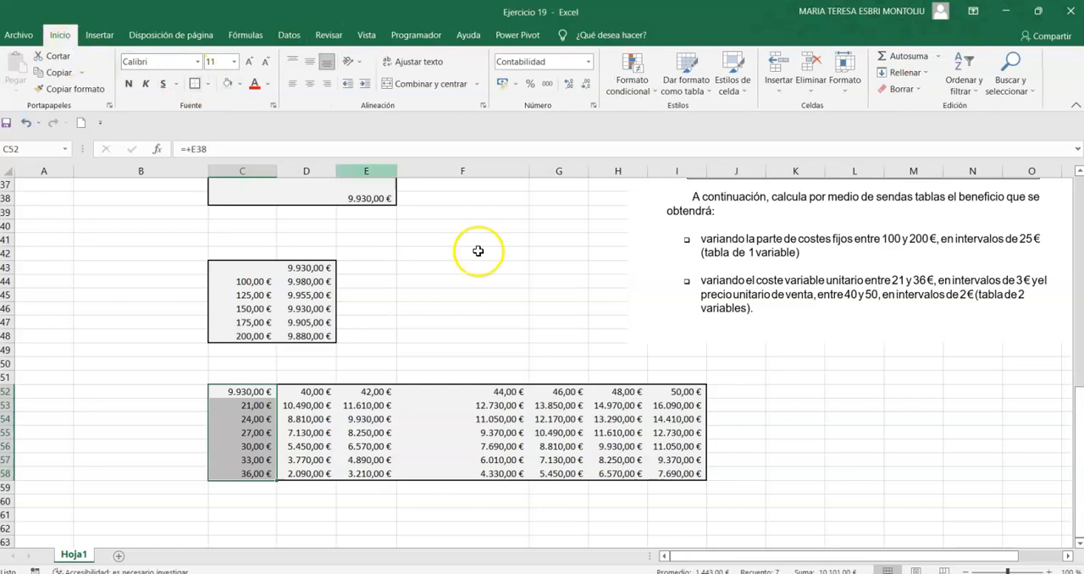
left_click_drag(692, 391, 246, 391)
left_click(194, 83)
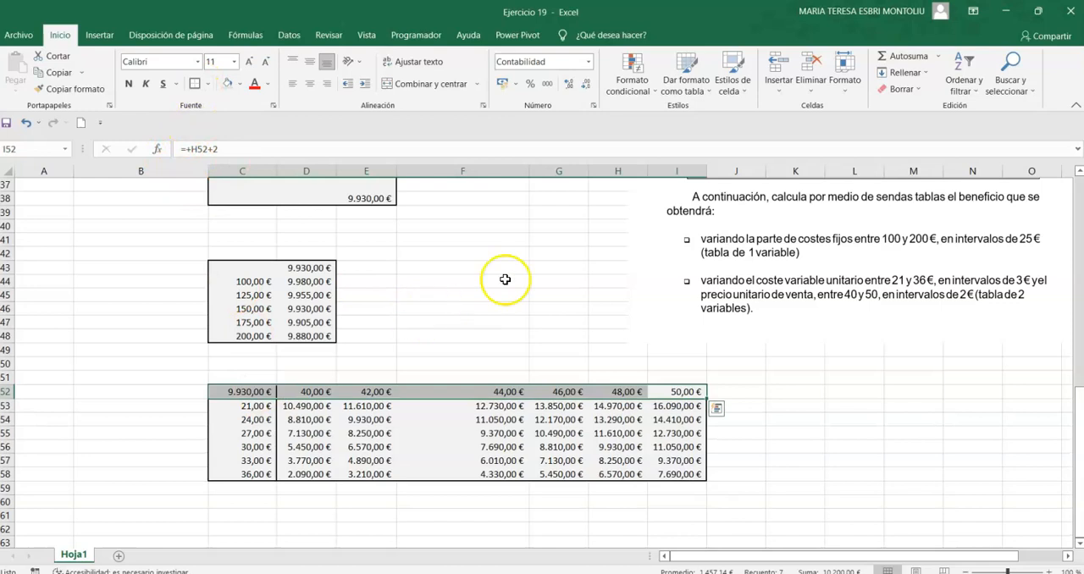
left_click_drag(528, 177, 472, 184)
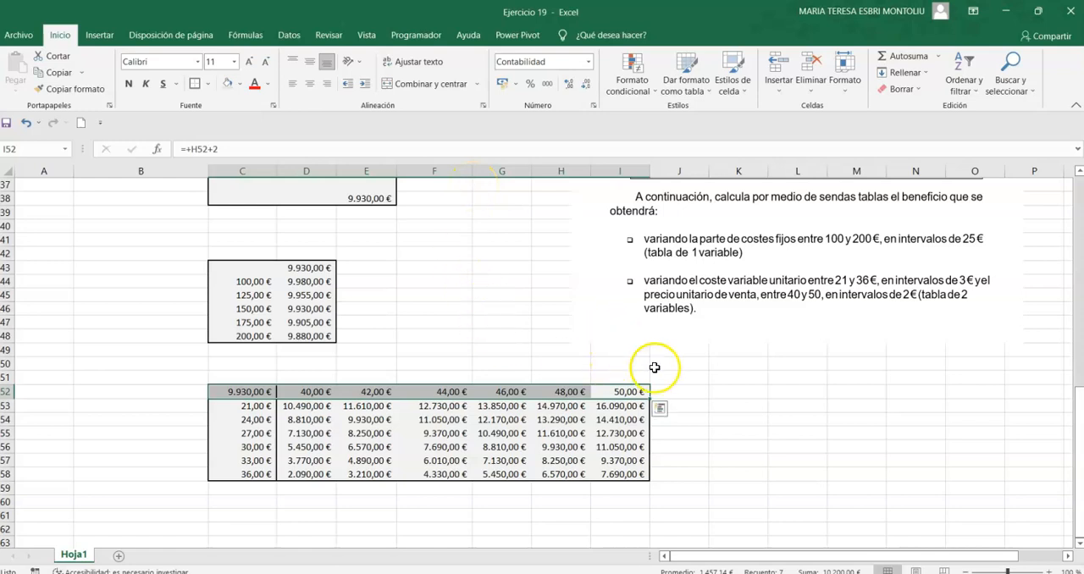
Make the two-variable table's header row 52 and header column C52:C58 bold, and colour the profit in C52 red.
left_click_drag(682, 392, 264, 391)
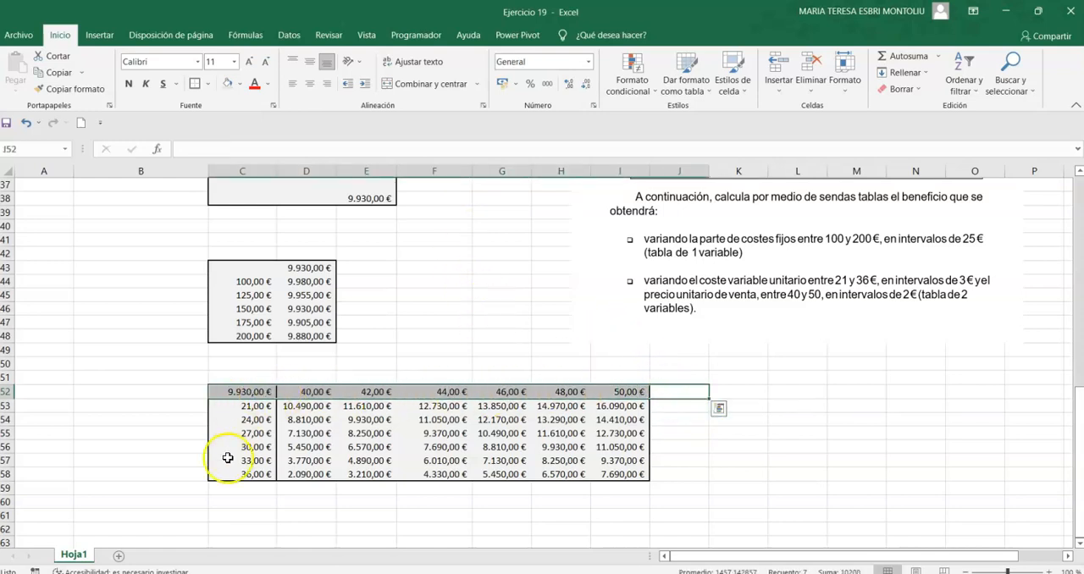
left_click(128, 84)
left_click_drag(241, 514, 231, 388)
left_click(128, 84)
left_click(258, 392)
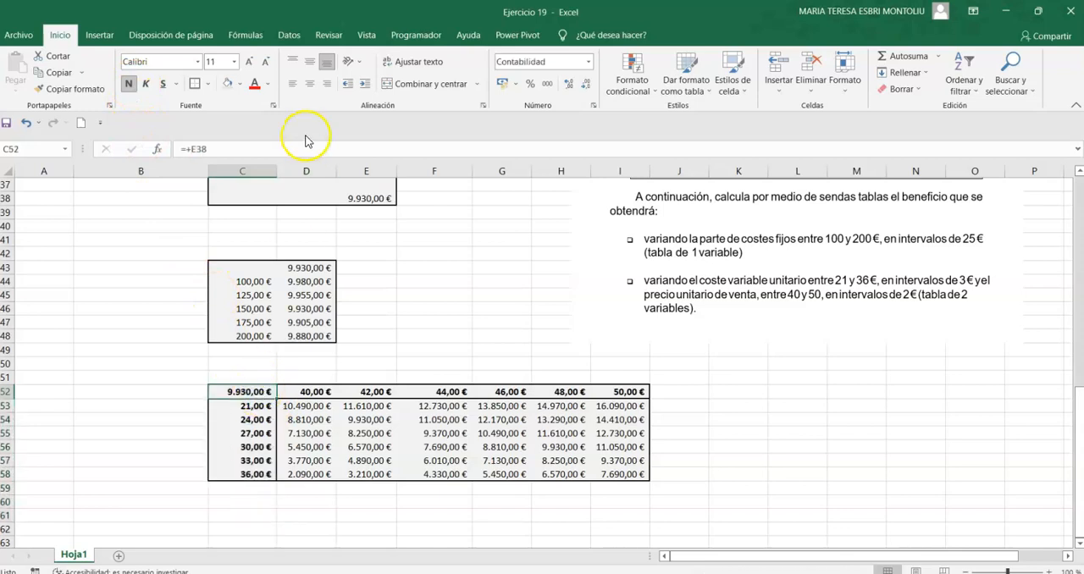
left_click(254, 84)
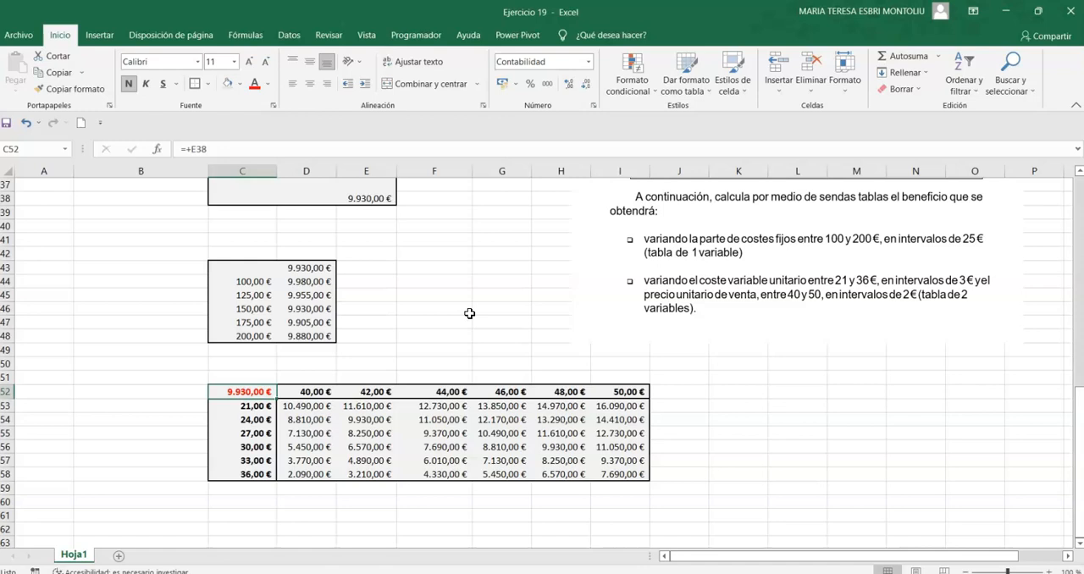
Examine the two-variable table's opposite corner results in D58 and I53.
left_click(297, 473)
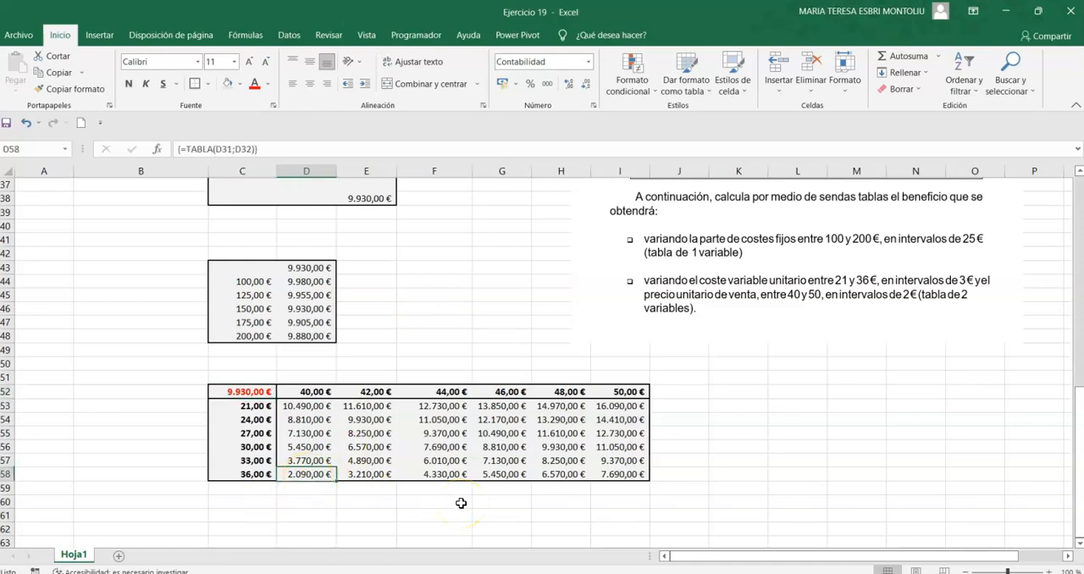
left_click(619, 407)
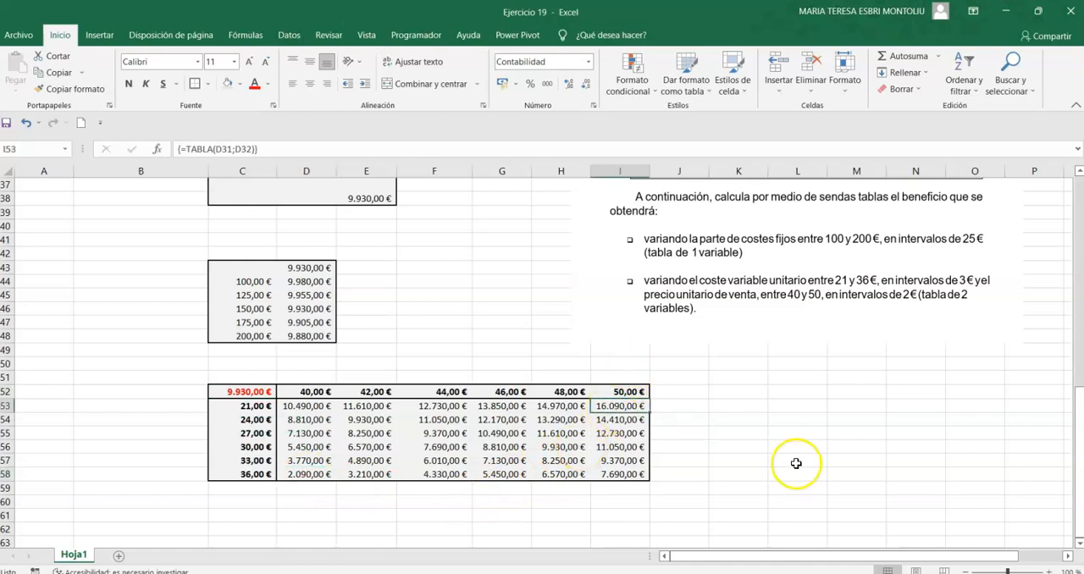